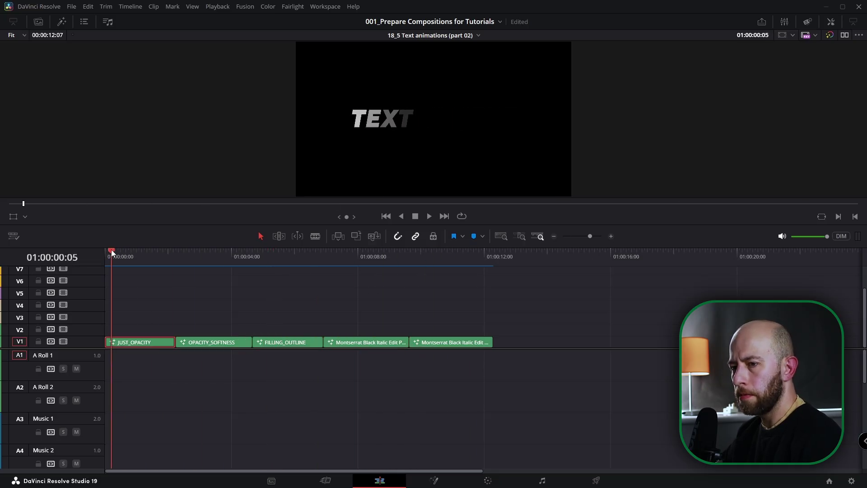
Step: Open the JUST_OPACITY clip in Fusion, add a Text+ node reading "TEXT IN HERE", and show it in the viewer
left_click(433, 483)
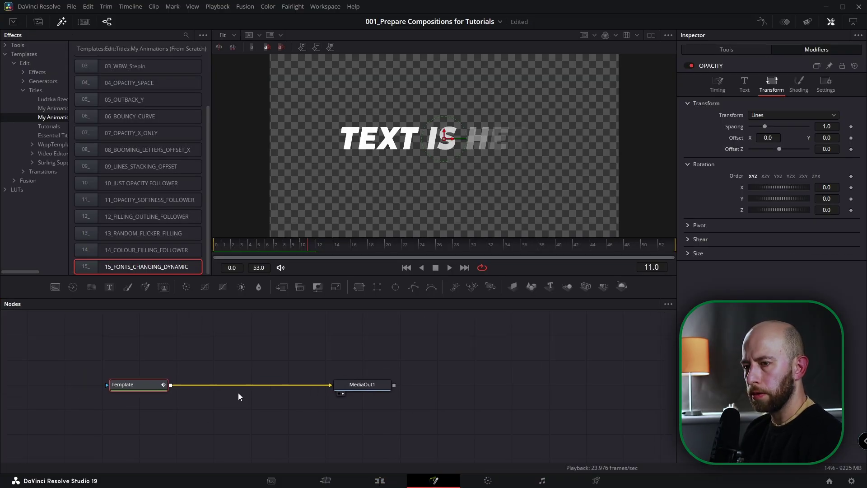
left_click(62, 23)
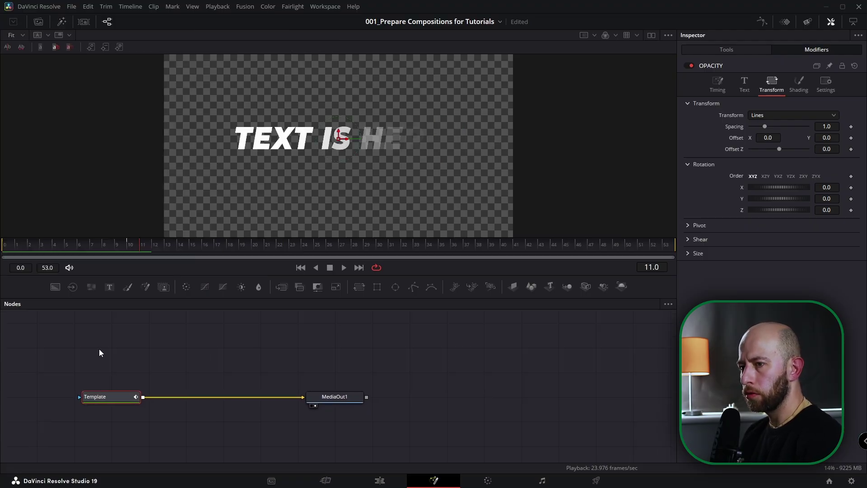
left_click_drag(109, 288, 302, 345)
left_click(761, 147)
type("TEXT IN HERE")
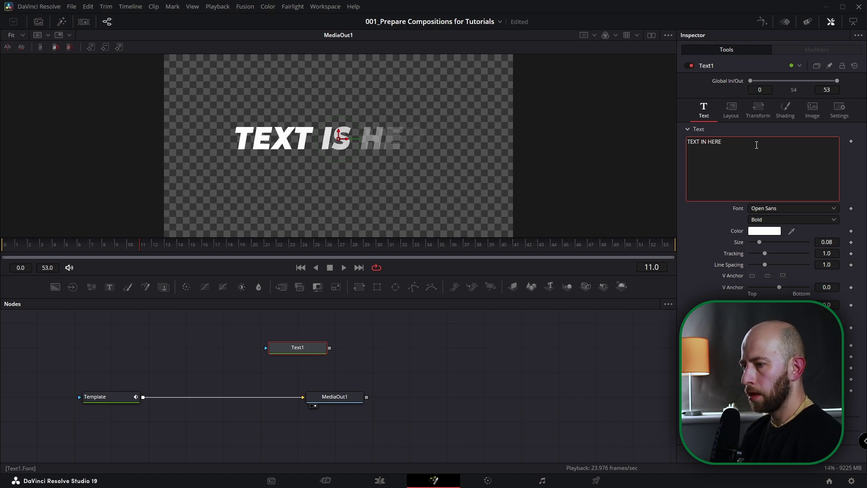
left_click_drag(312, 351, 318, 185)
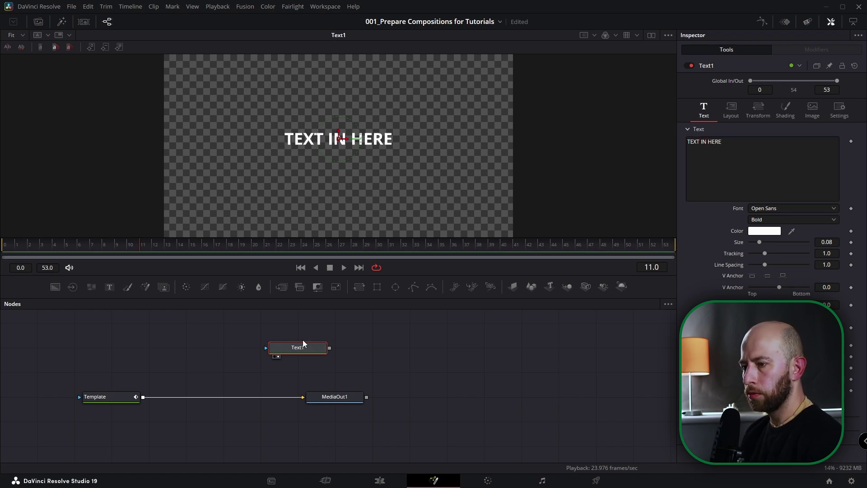
Step: Format the new text in Montserrat ExtraBold Italic at size 0.1367
left_click(773, 209)
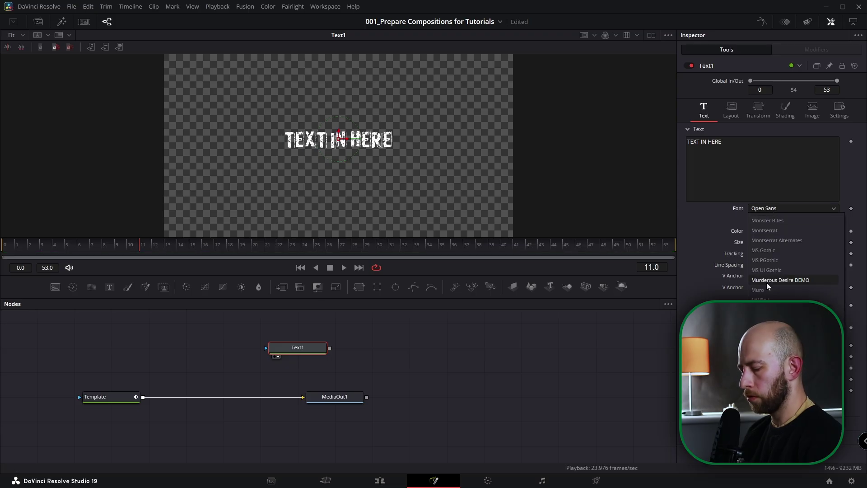
left_click(771, 272)
left_click(794, 219)
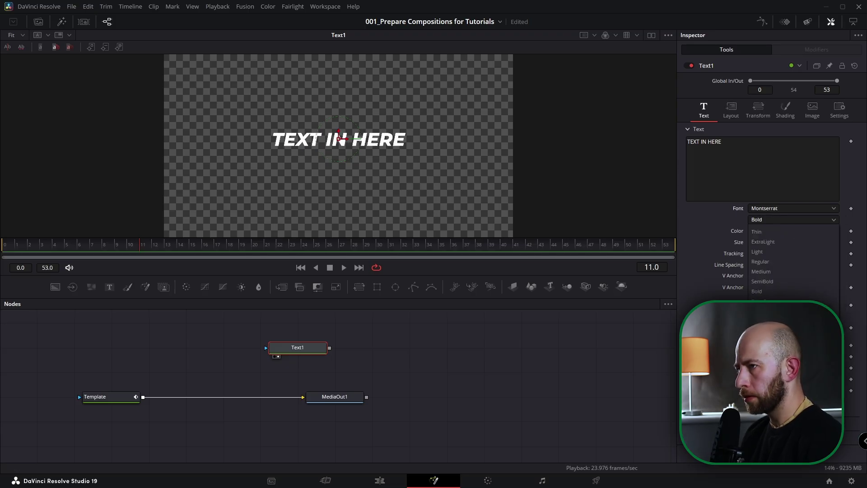
left_click(768, 337)
mouse_move(827, 242)
left_mouse_down()
mouse_move(847, 243)
mouse_move(830, 242)
left_mouse_up()
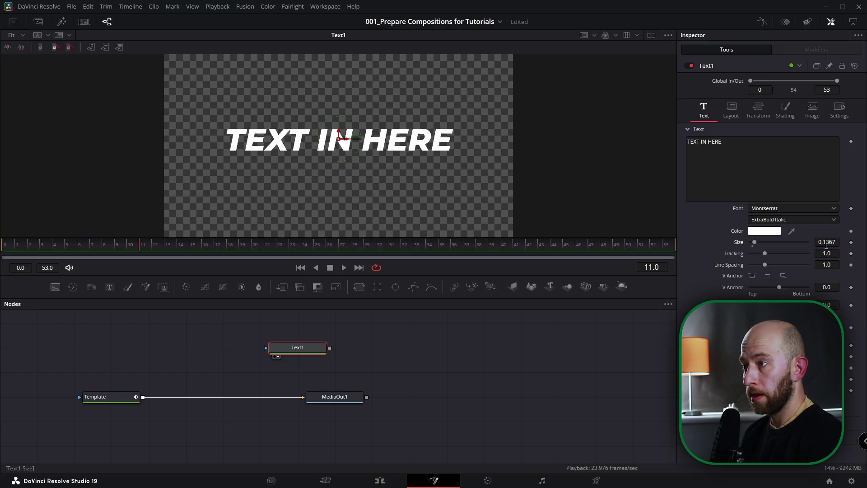
left_click_drag(296, 347, 259, 348)
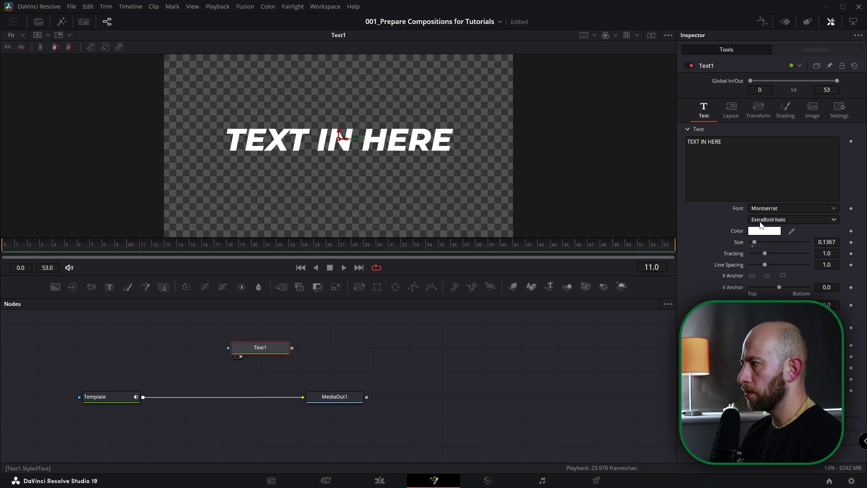
Step: Add a Follower modifier to the Text1 text and set its delay between characters to 1 at frame 0
right_click(755, 161)
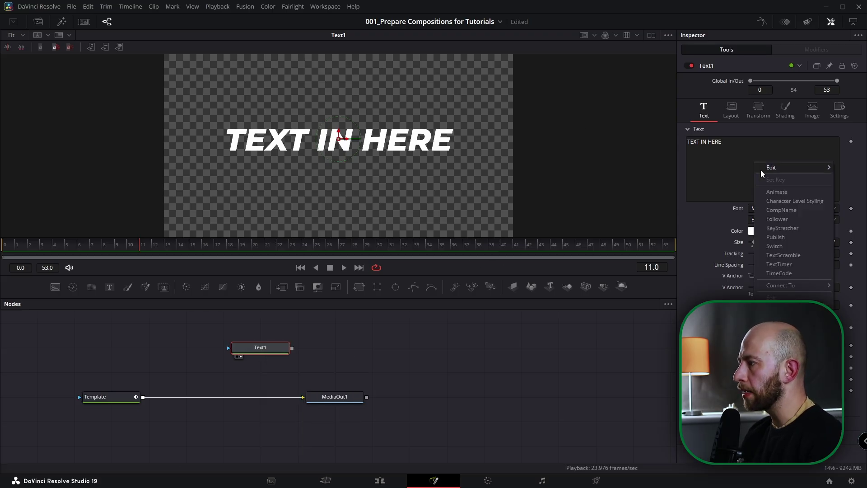
left_click(777, 221)
left_click(800, 52)
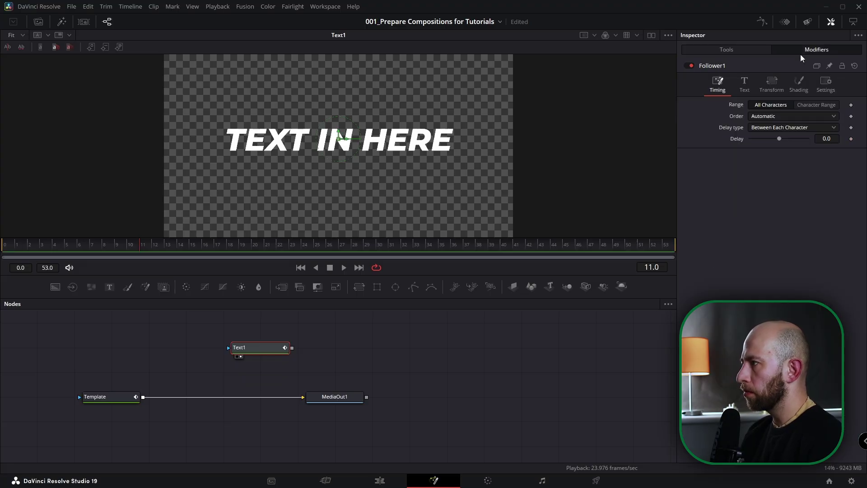
left_click_drag(22, 249, 5, 248)
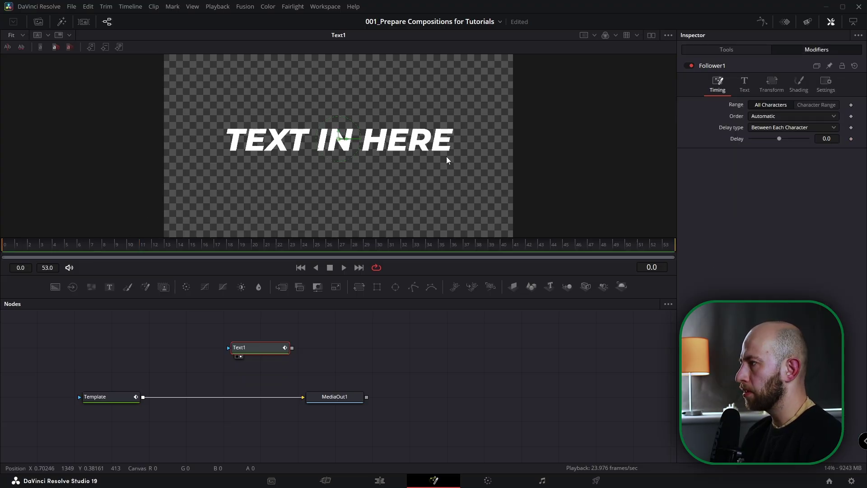
left_click(830, 139)
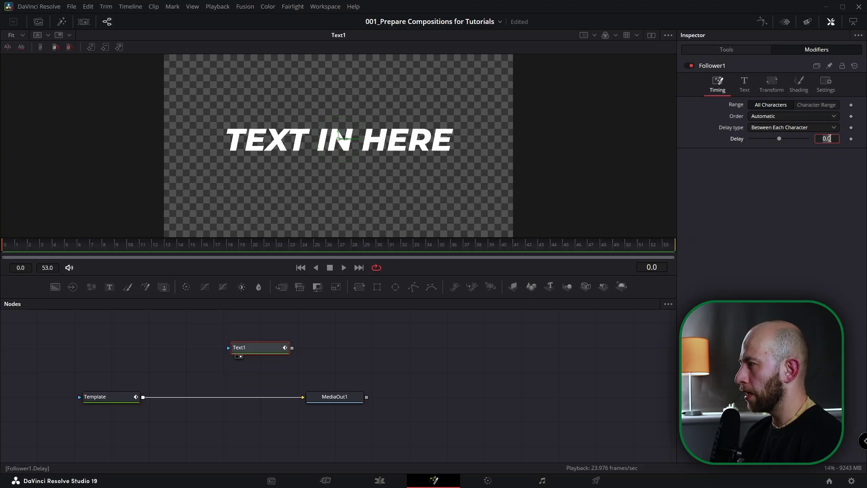
type("1")
key("Return")
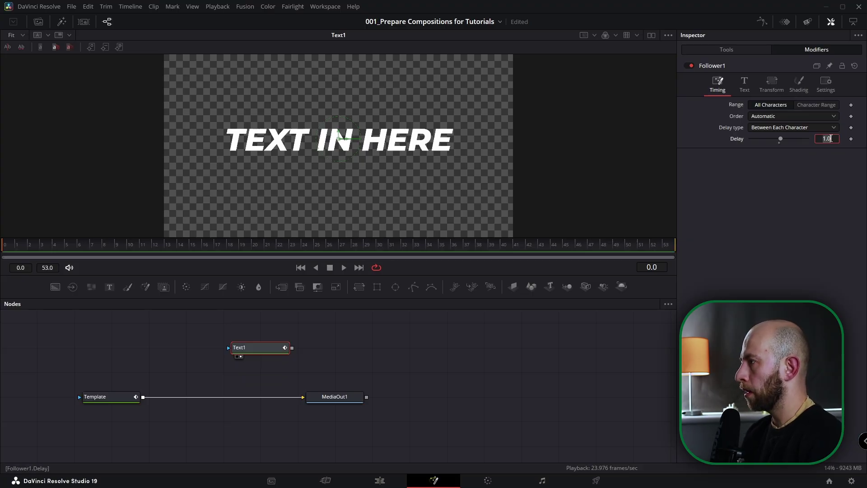
Step: Keyframe the Follower's white fill opacity from 0 at frame 0 to 1.0 at frame 10
left_click(802, 85)
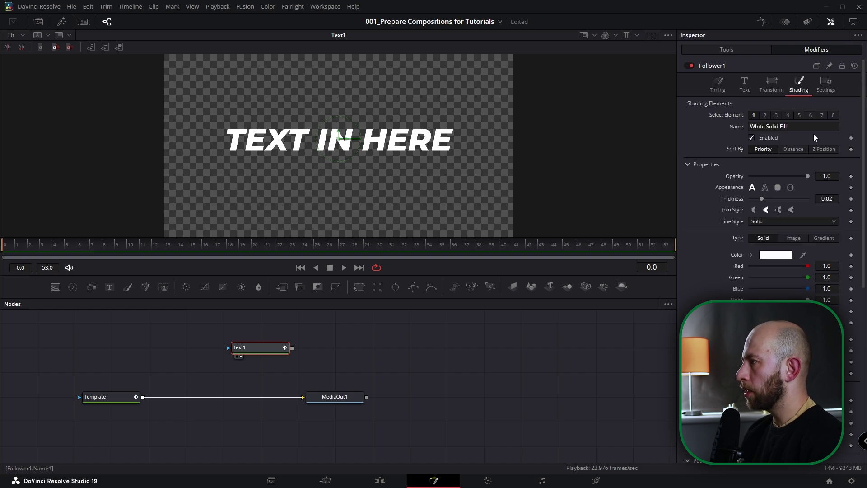
left_click(851, 177)
left_click_drag(808, 177, 741, 177)
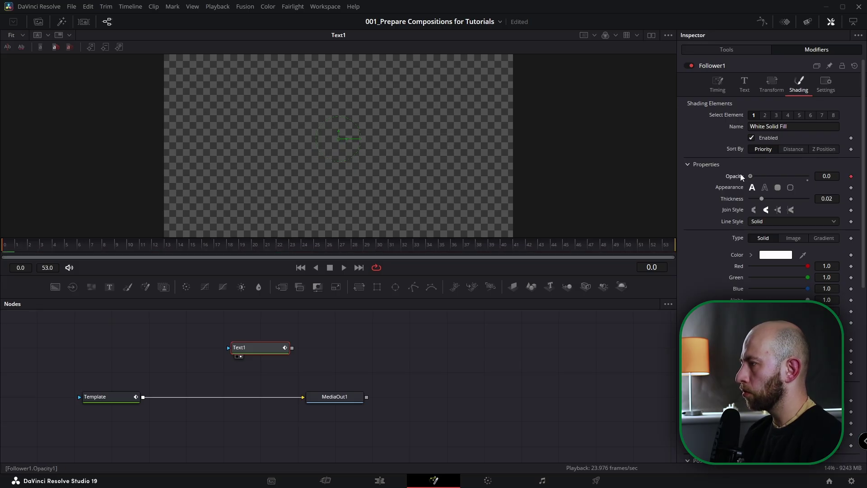
left_click(653, 267)
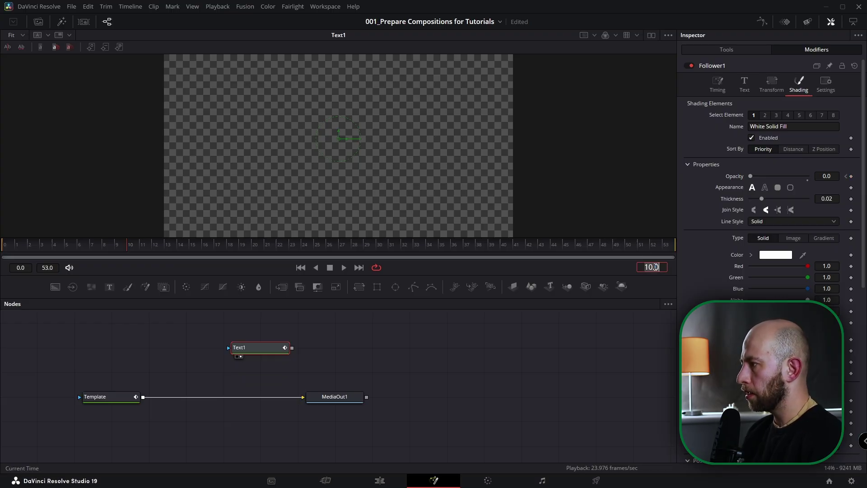
key("Return")
left_click_drag(750, 177, 808, 177)
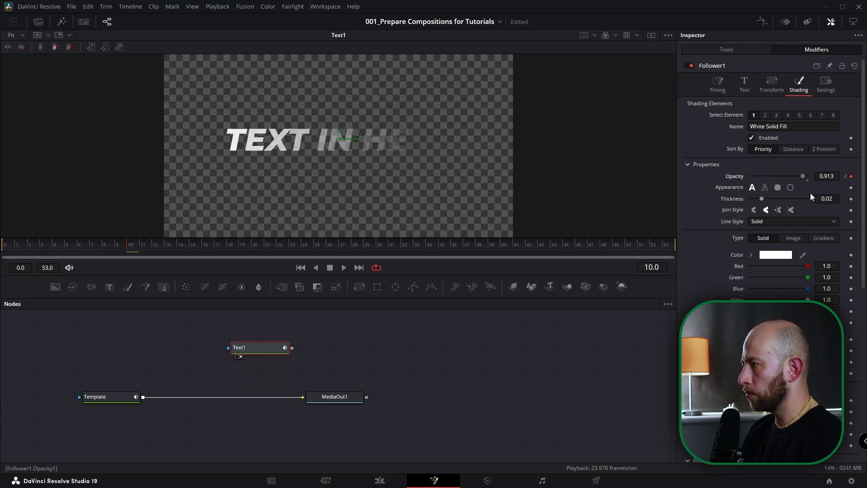
Step: Play the text animation from frame 0 and examine its opacity curve fitted in the Spline editor
left_click_drag(97, 251, 1, 257)
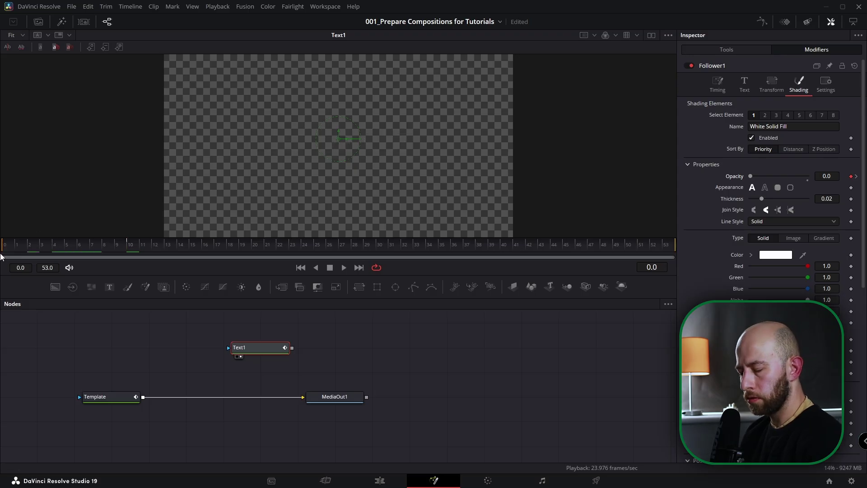
key("space")
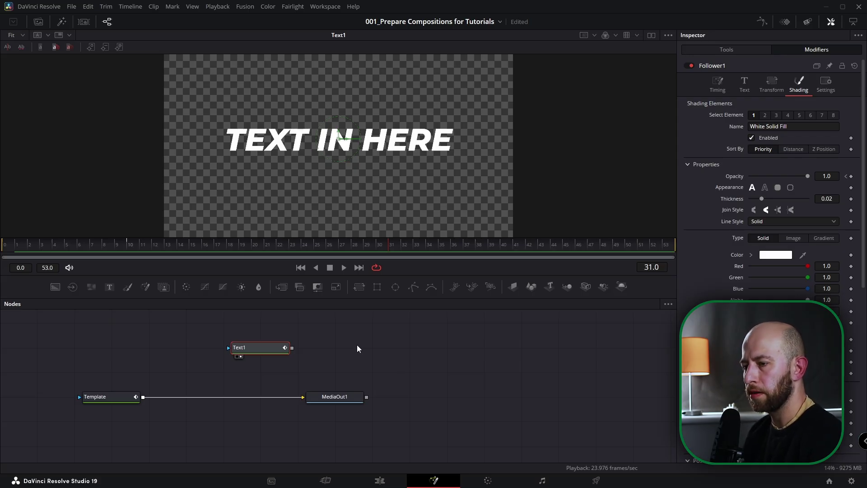
left_click(764, 23)
key("ctrl+f")
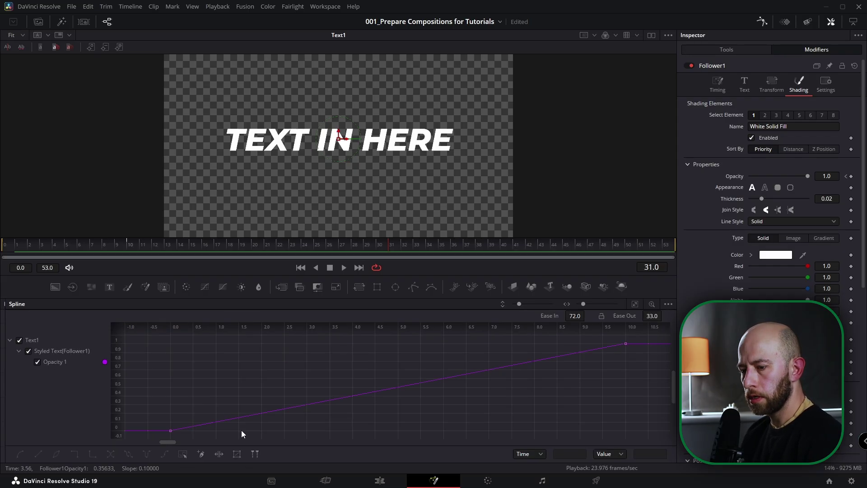
left_click(186, 460)
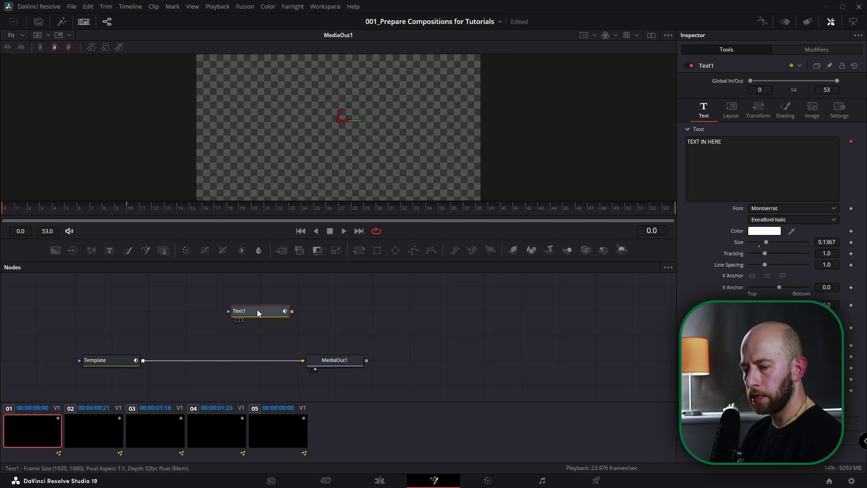
Step: Copy the Text1 node and paste it into the second clip's composition, above the Template node
key("ctrl+c")
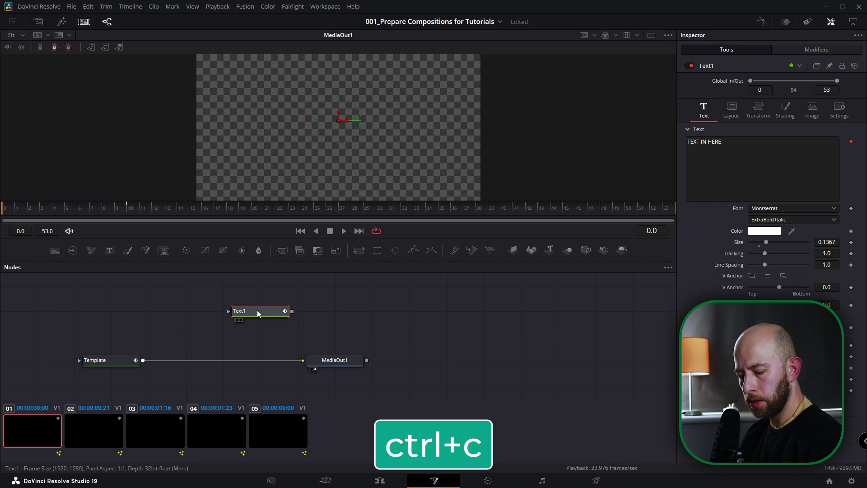
left_click(106, 427)
left_click(211, 292)
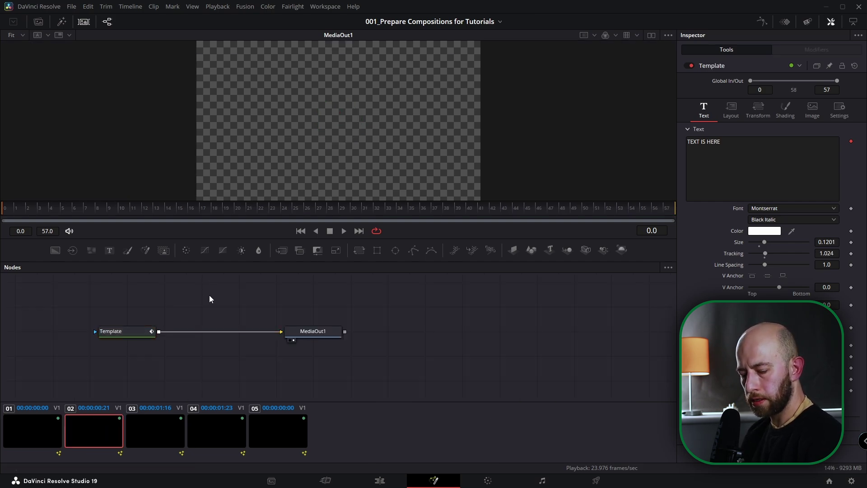
key("ctrl+v")
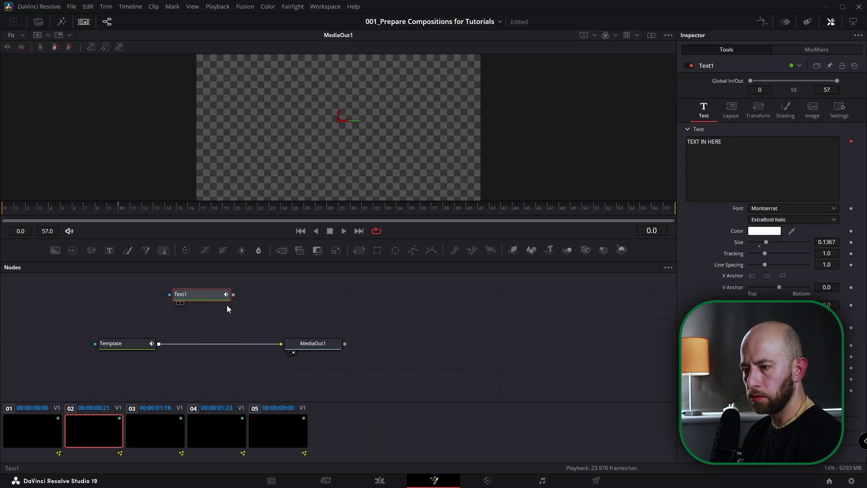
Step: Delete the Follower modifier from the pasted Text1 node
left_click(817, 50)
right_click(707, 67)
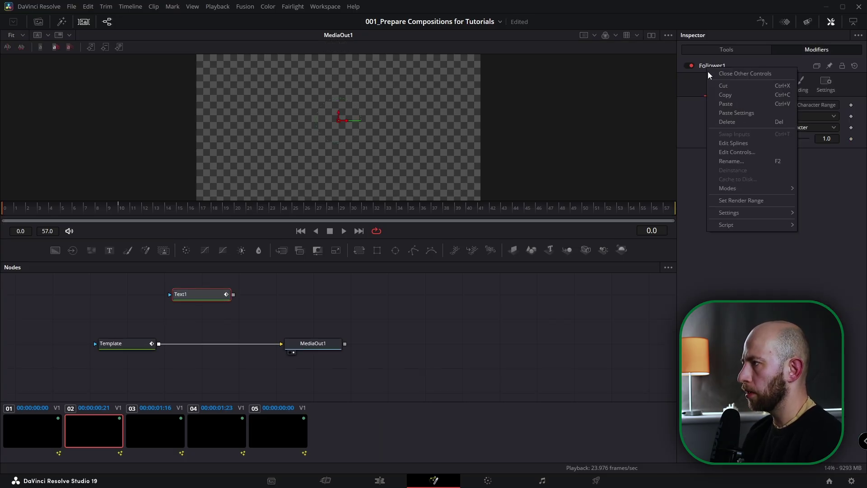
left_click(738, 122)
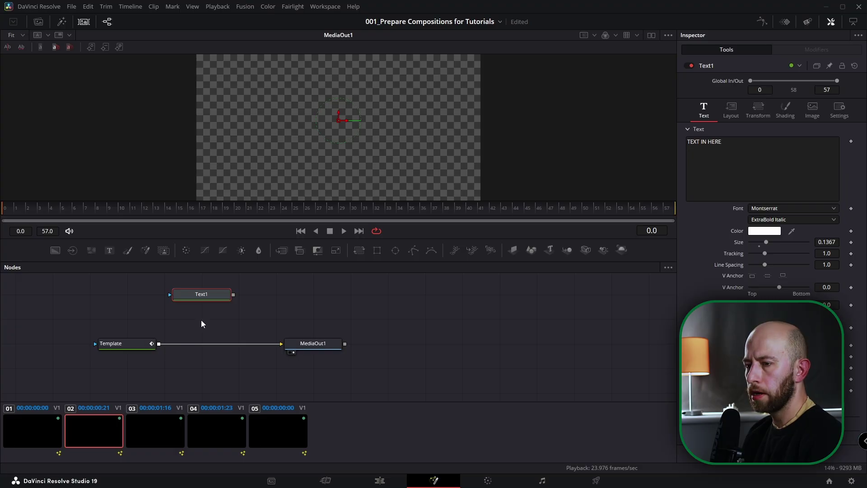
Step: Show the Template node in the viewer and scrub through its animation to frame 25
left_click_drag(116, 342, 316, 150)
left_click(36, 216)
left_click_drag(36, 216, 296, 208)
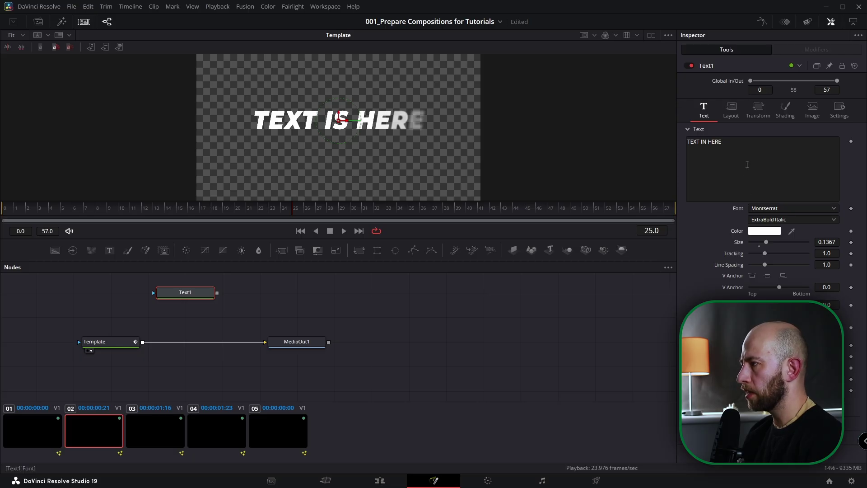
Step: Add a new Follower modifier to the pasted Text1 text and set its delay to 2
right_click(747, 165)
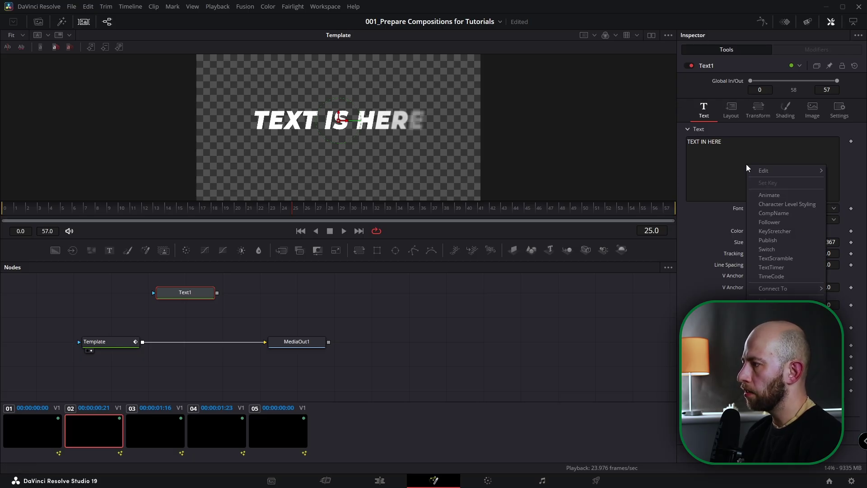
left_click(776, 222)
left_click(804, 50)
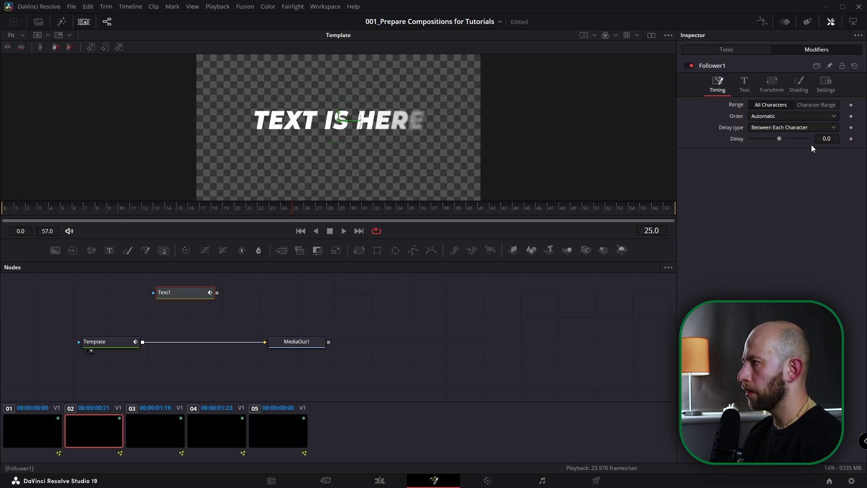
left_click(827, 139)
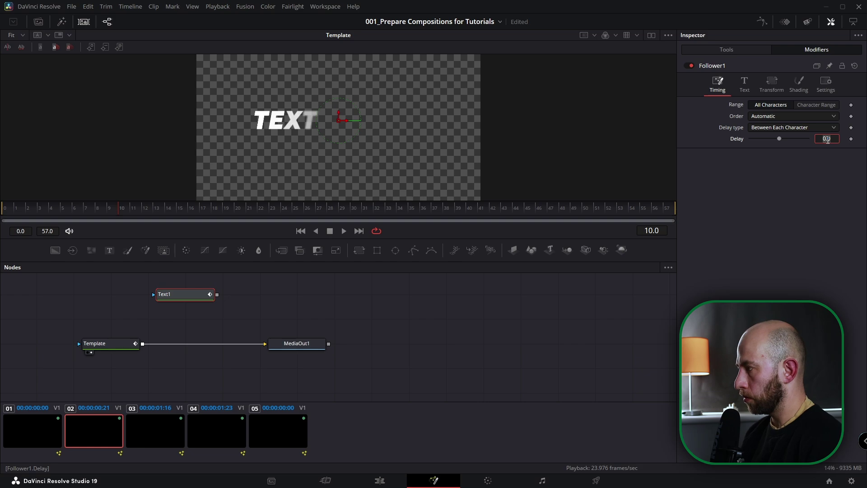
type("2")
key("Return")
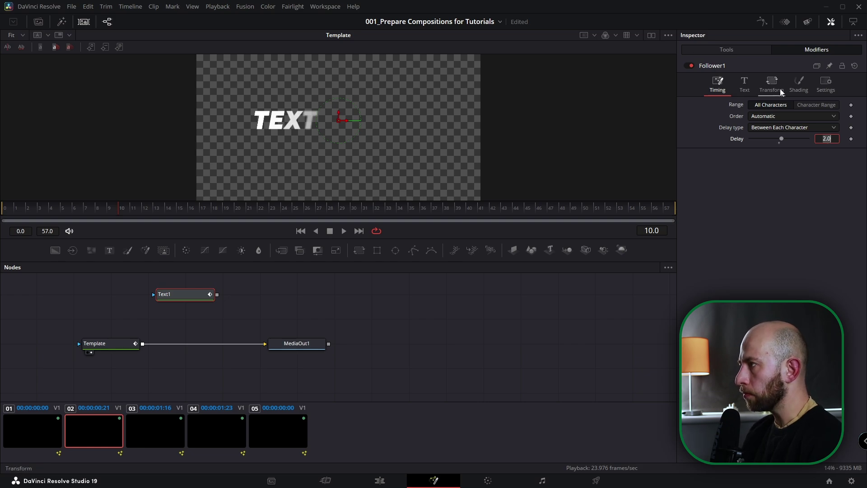
Step: Keyframe the Follower's opacity from 0 at frame 0 to 1 at frame 10, and play the result with Text1 in the viewer
left_click(798, 85)
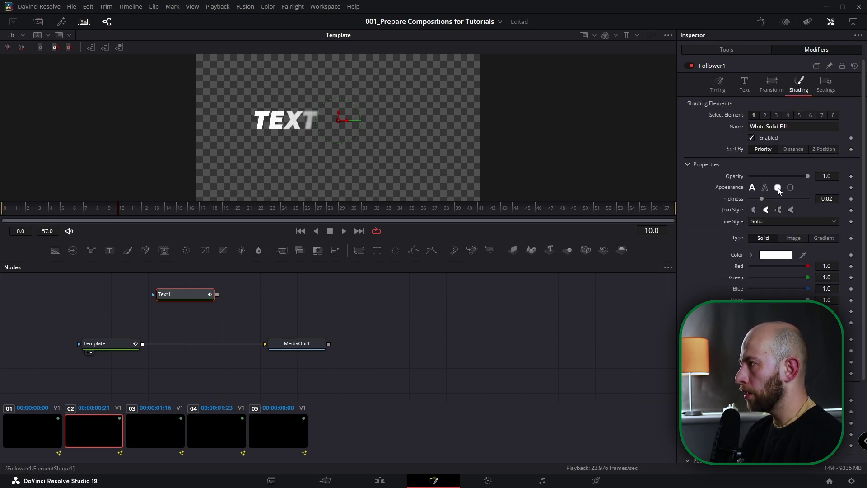
left_click(851, 177)
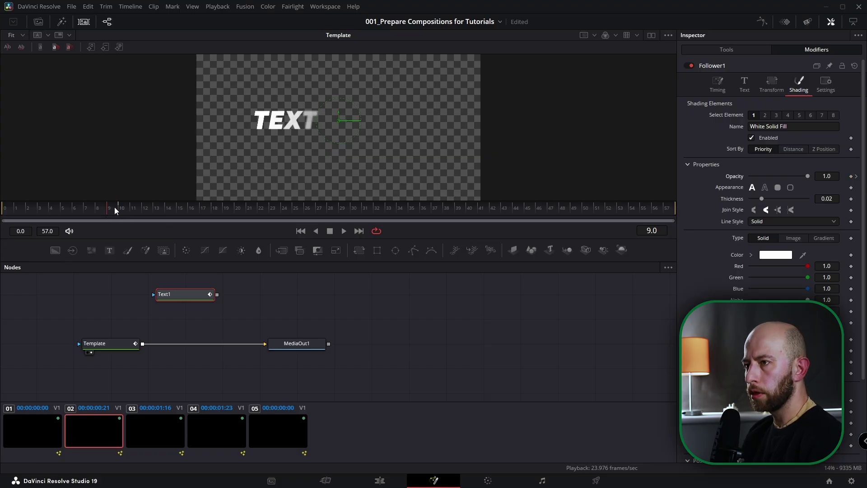
left_click_drag(116, 211, 6, 211)
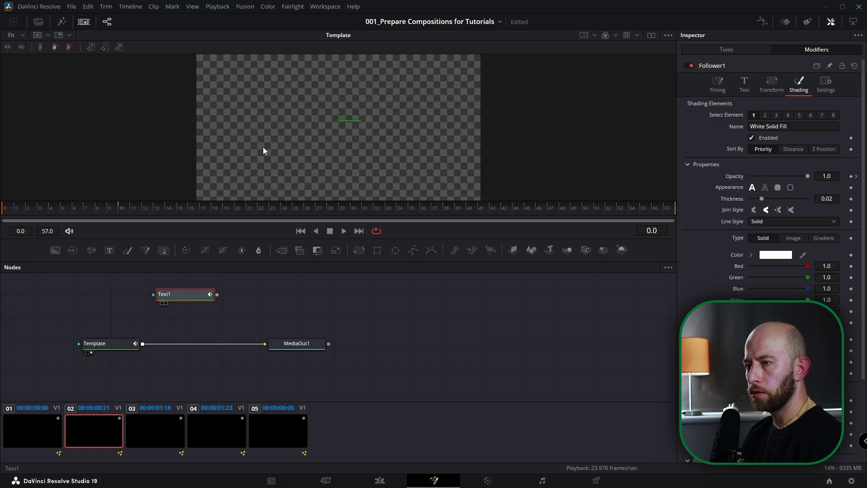
key("1")
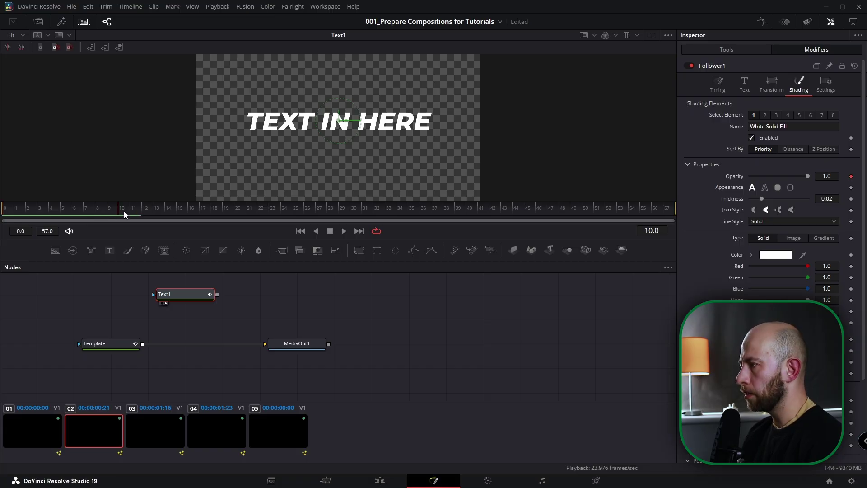
left_click(2, 212)
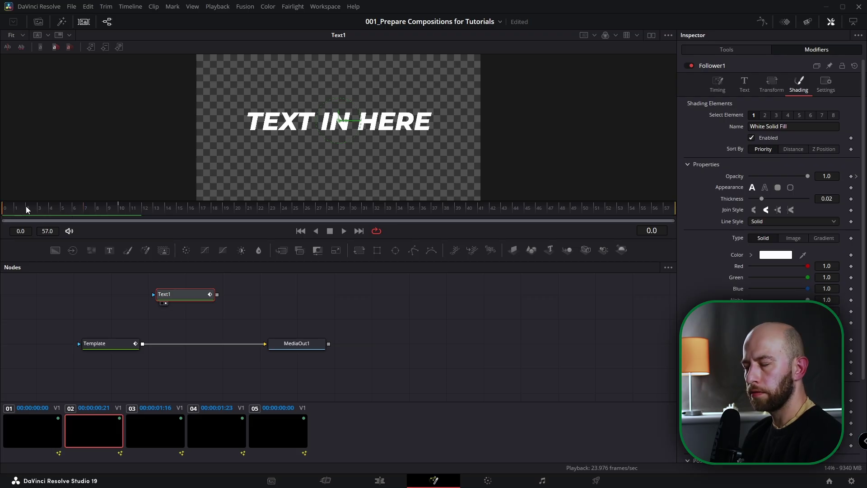
left_click_drag(809, 178, 792, 182)
key("space")
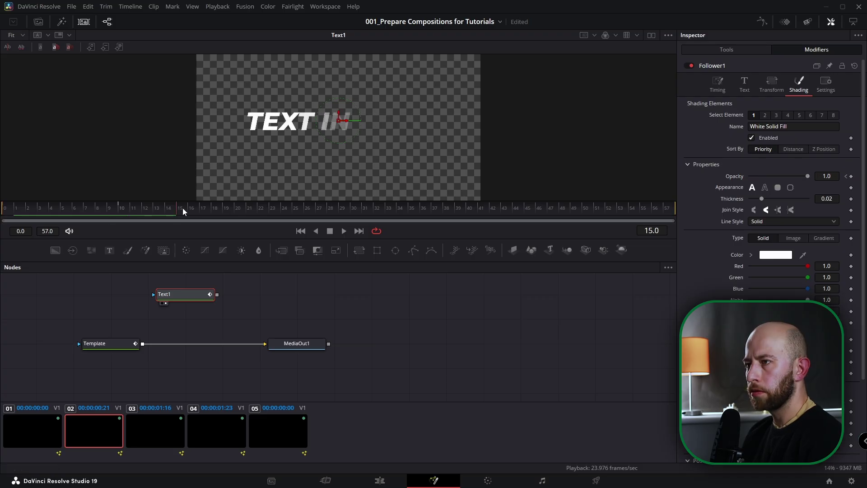
right_click(722, 69)
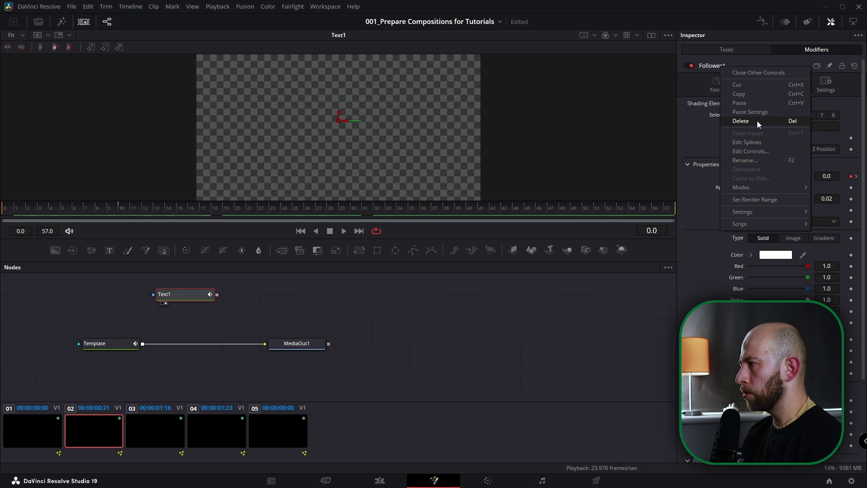
left_click(753, 153)
type("OPAC")
key("Escape")
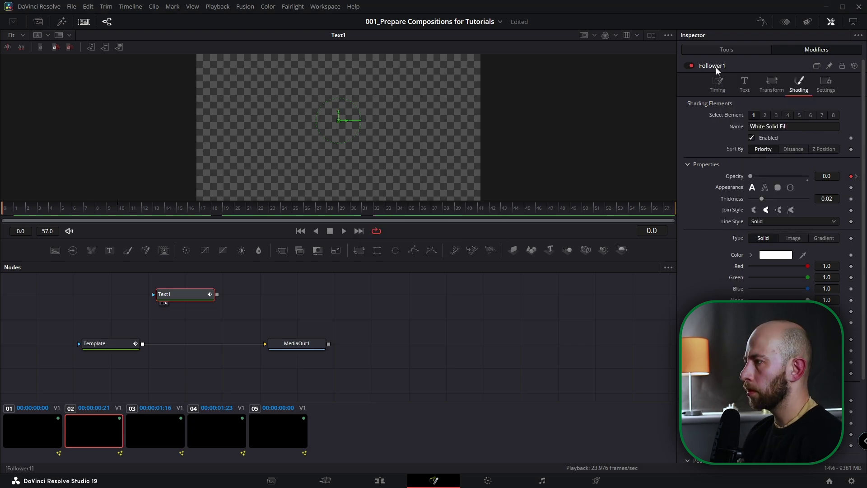
Step: Rename the Follower modifier as OPACITY_01
right_click(716, 67)
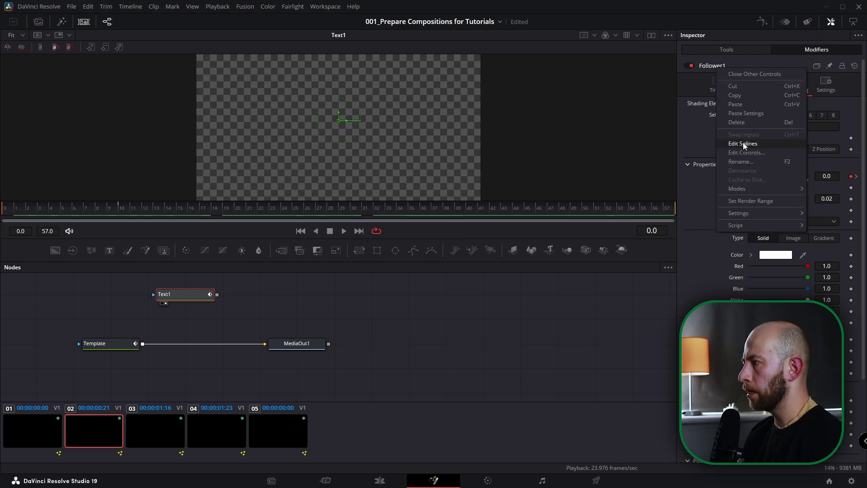
left_click(750, 161)
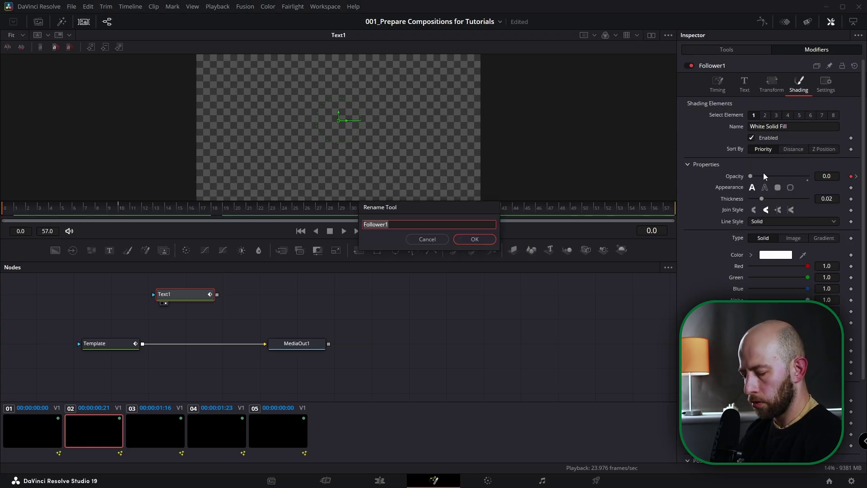
type("OPACITY_01")
key("Return")
left_click(808, 50)
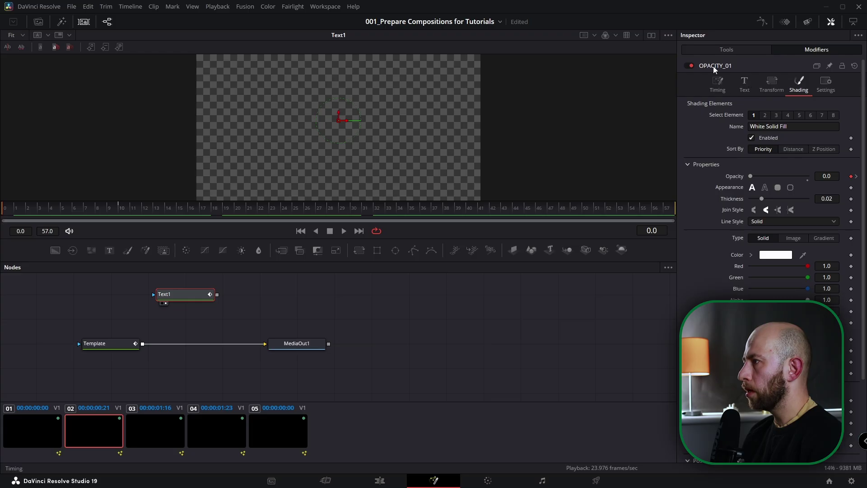
Step: Add a second Follower to the text of the OPACITY_01 modifier and rename it OPACITY_SOFTNESS_01
left_click(745, 84)
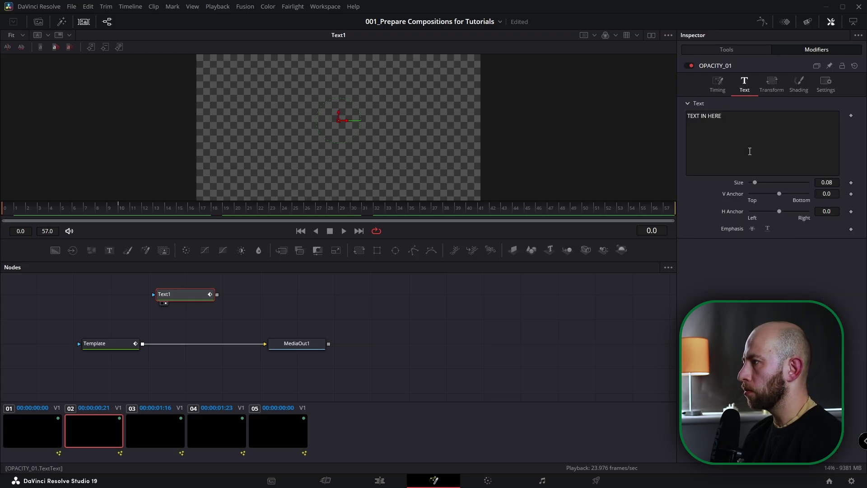
right_click(741, 131)
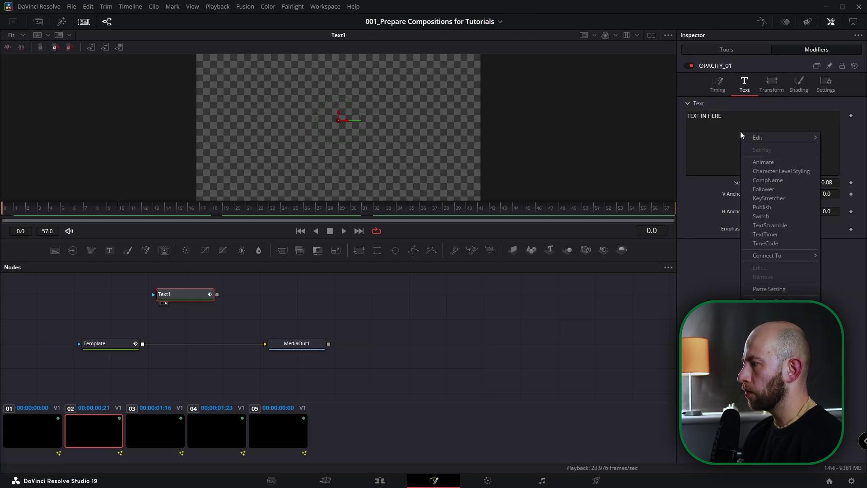
left_click(764, 190)
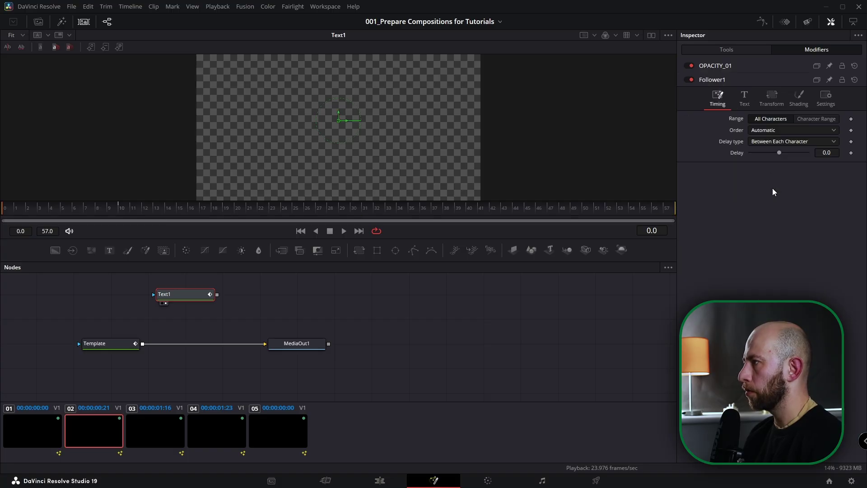
right_click(709, 81)
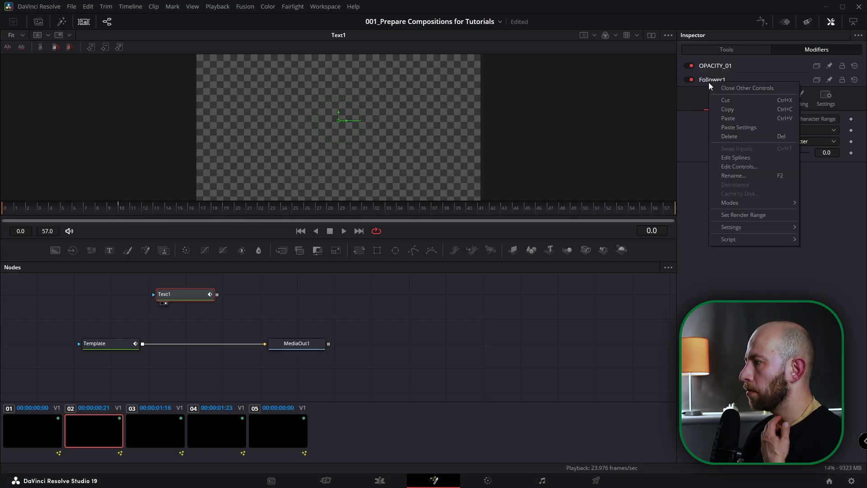
left_click(741, 165)
type("OPA")
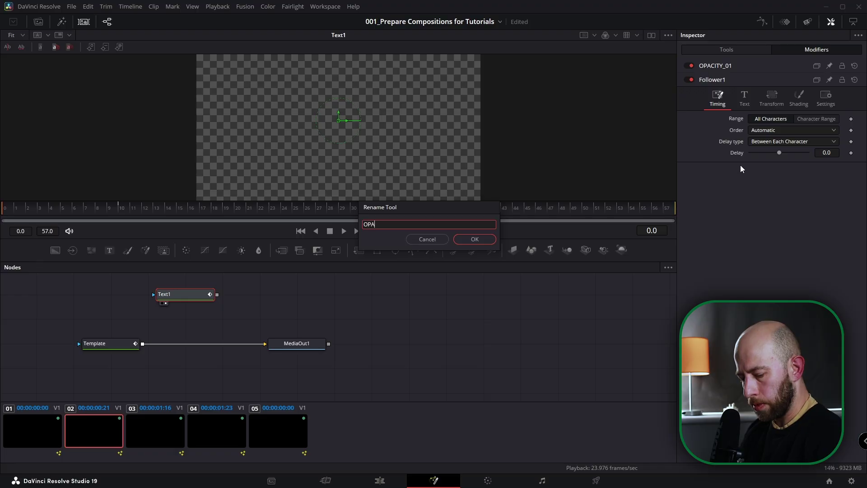
type("CITY_SOFTNESS_01")
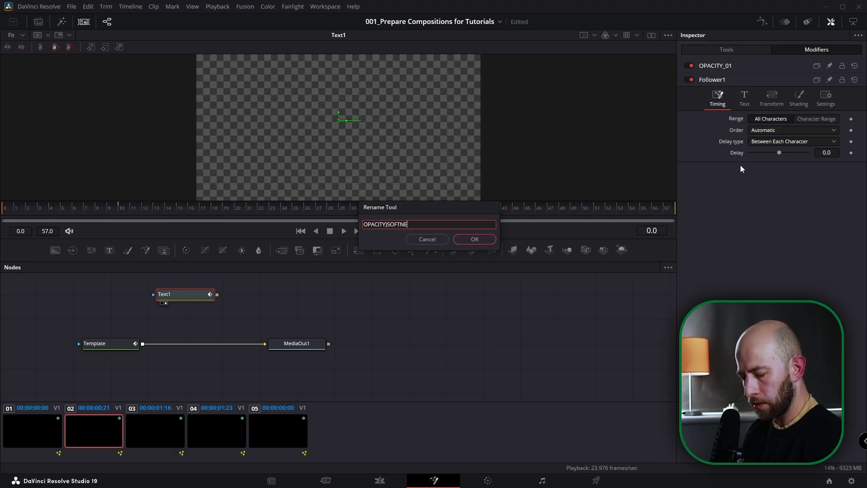
key("Return")
Step: Set the delay of the OPACITY_SOFTNESS_01 modifier to 2
left_click(826, 140)
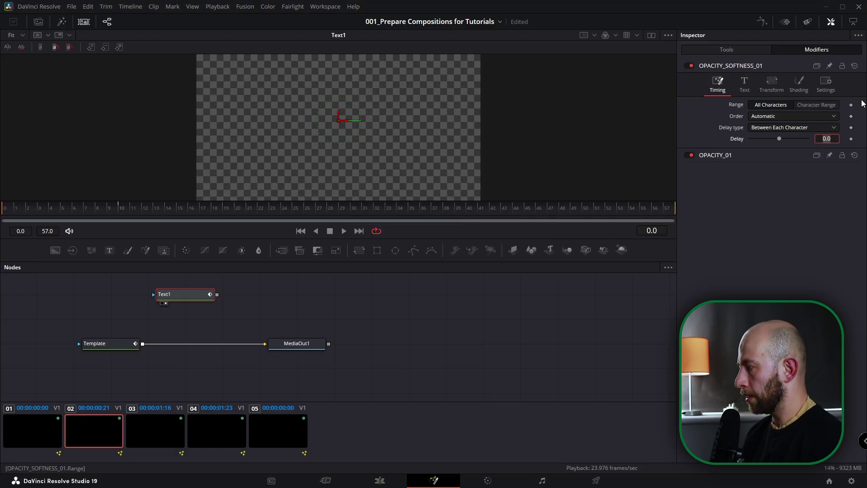
type("2")
key("Return")
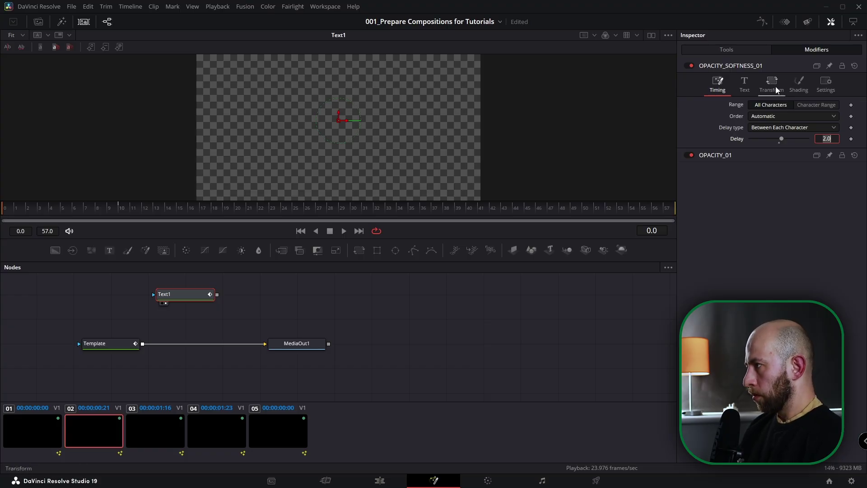
Step: Keyframe the OPACITY_SOFTNESS_01 modifier's Softness X and Y at 0 on frame 10
left_click(798, 85)
left_click_drag(86, 209, 120, 208)
left_click(851, 400)
left_click(851, 412)
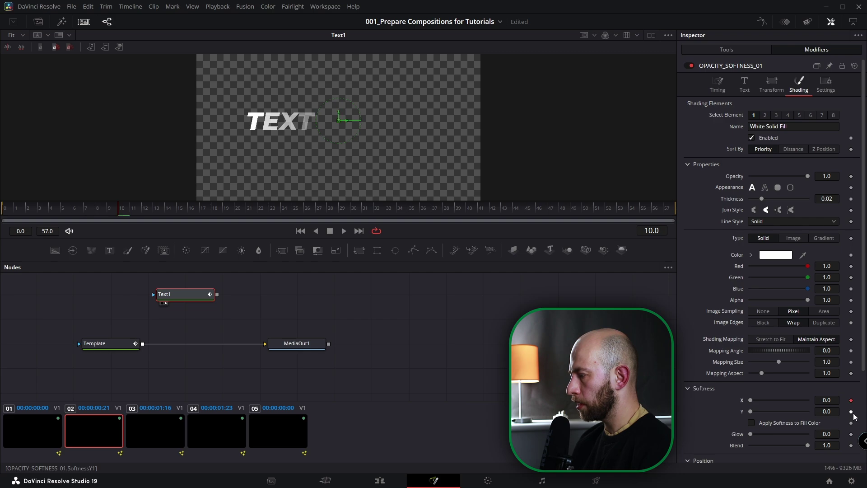
Step: Set Softness X and Y of the OPACITY_SOFTNESS_01 modifier to 10 at frame 0
double_click(649, 235)
type("0")
key("Return")
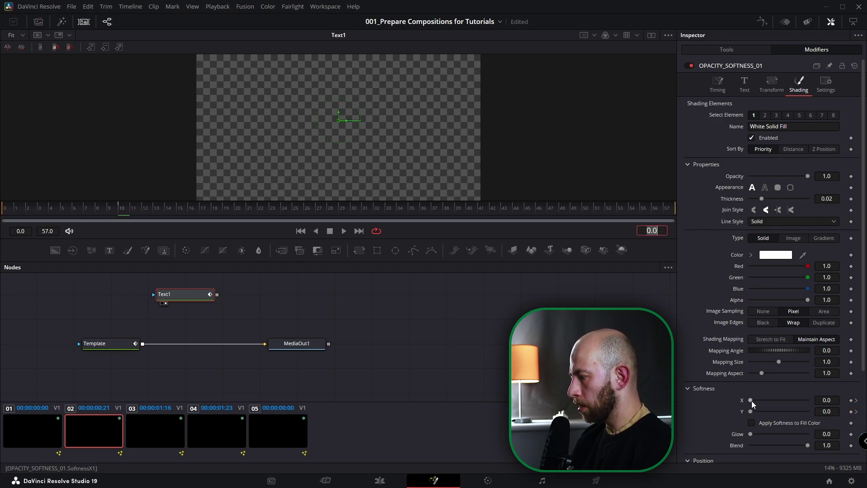
left_click(827, 400)
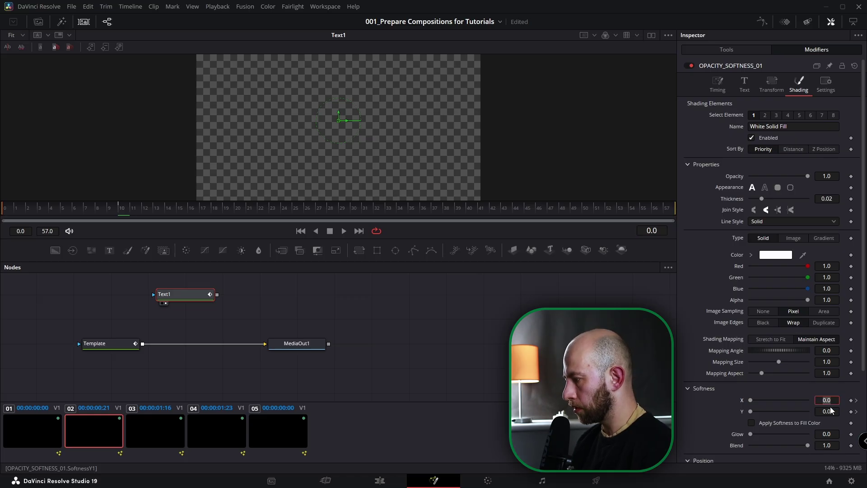
type("10")
left_click(831, 410)
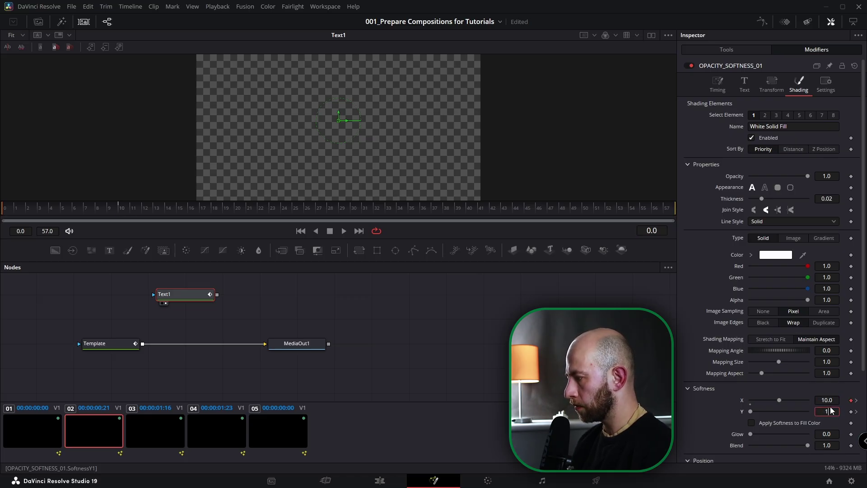
type("10")
key("Tab")
Step: Scrub through the softness reveal to frame 34 and check its keyframe curves in the Spline editor
left_click(28, 211)
left_click_drag(29, 210, 397, 213)
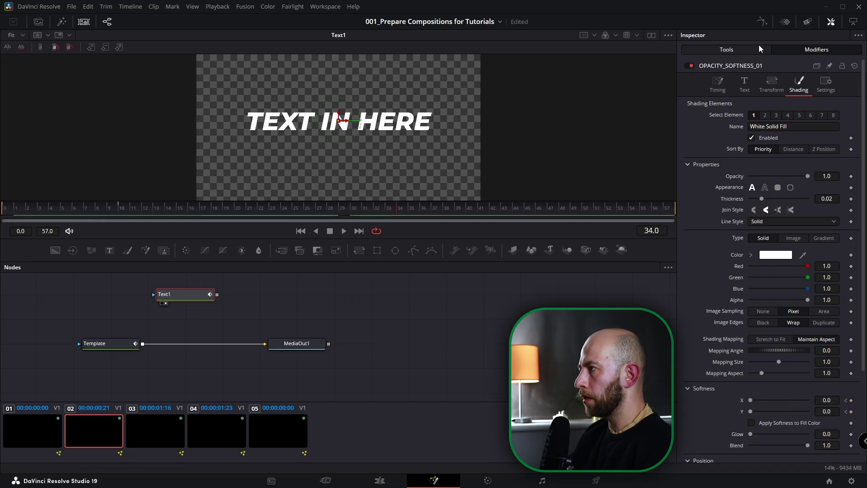
left_click(763, 21)
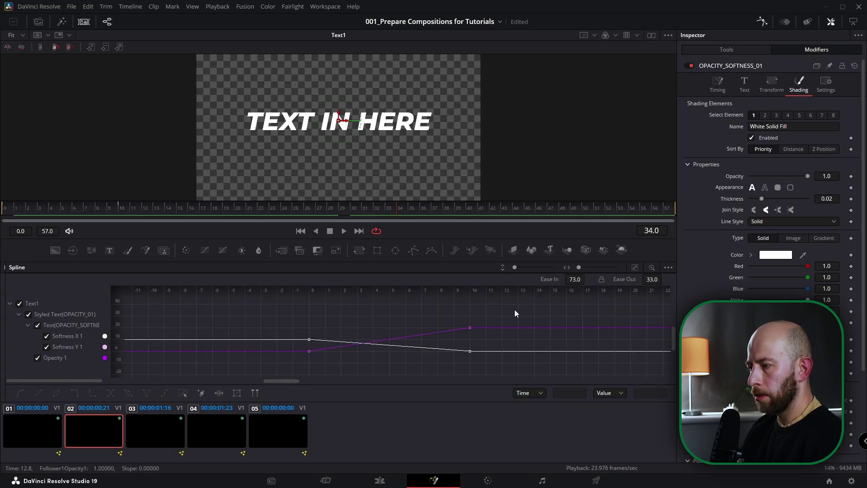
key("shift+3")
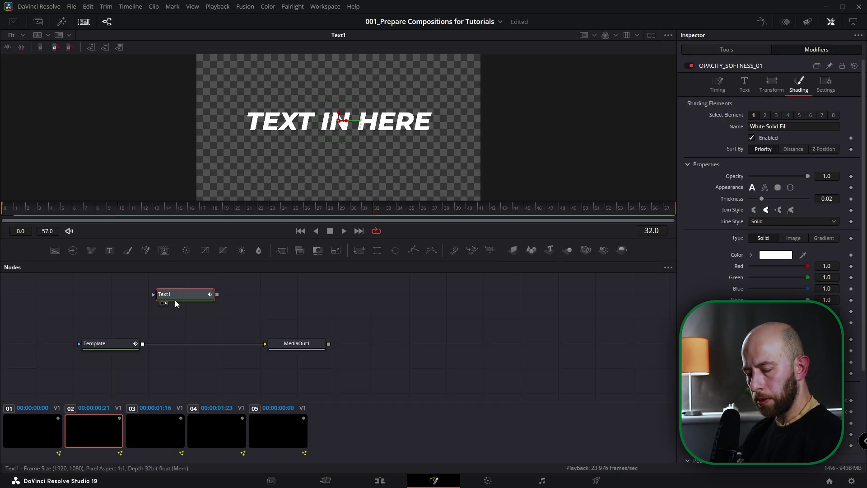
Step: Copy the Text1 node and paste it into the third clip's composition, above the Template node
key("ctrl+c")
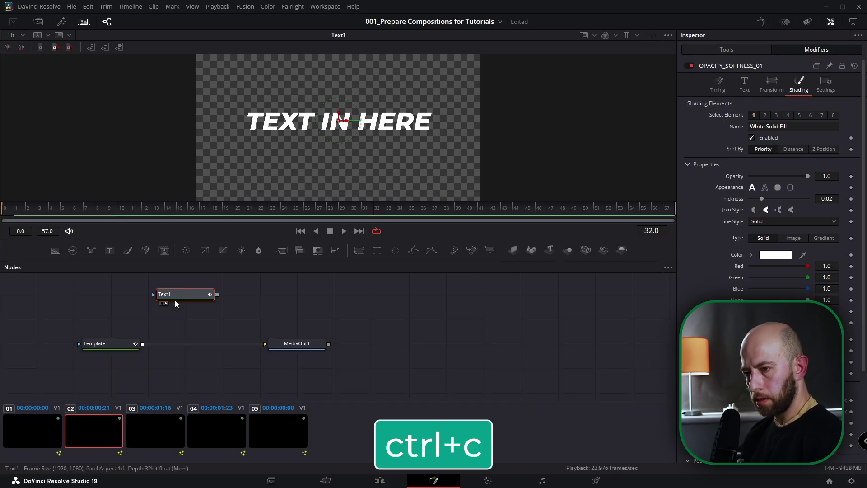
left_click(170, 428)
key("ctrl+v")
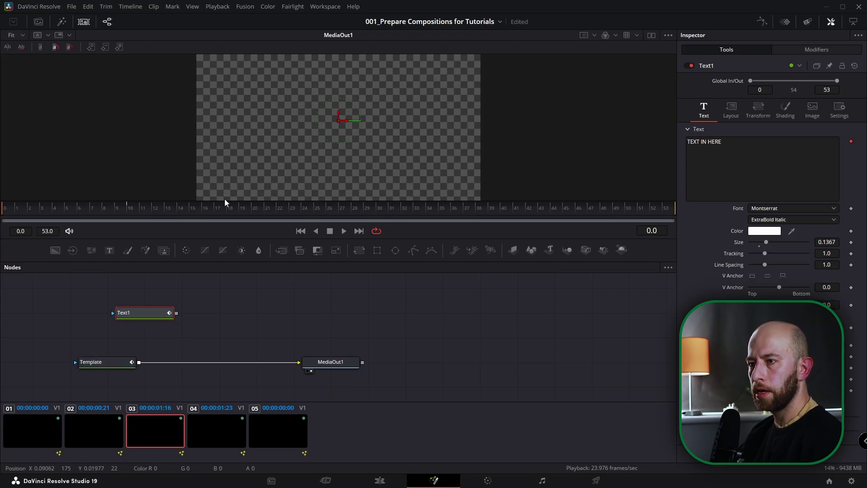
Step: Play the third composition's Template animation in an enlarged viewer
left_click_drag(116, 201, 1, 232)
key("space")
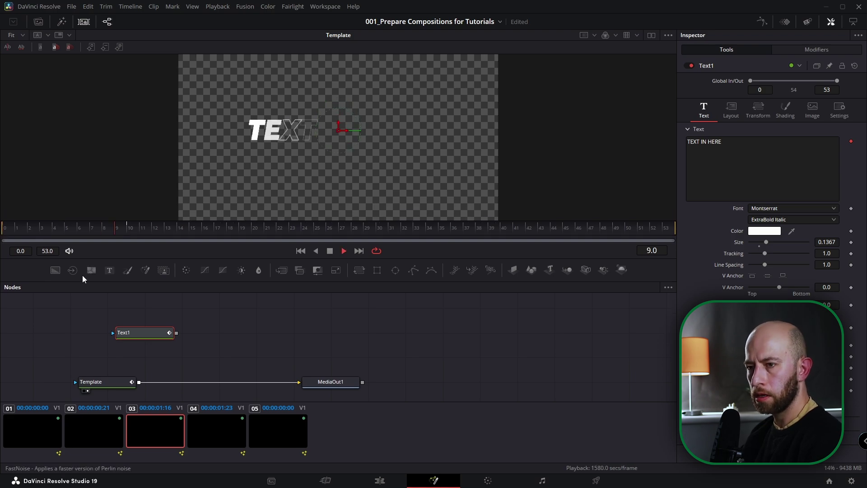
left_click(104, 381)
left_click_drag(29, 241, 31, 273)
Step: Delete the OPACITY_01 and OPACITY_SOFTNESS_01 modifiers from the pasted Text1 node
left_click(136, 330)
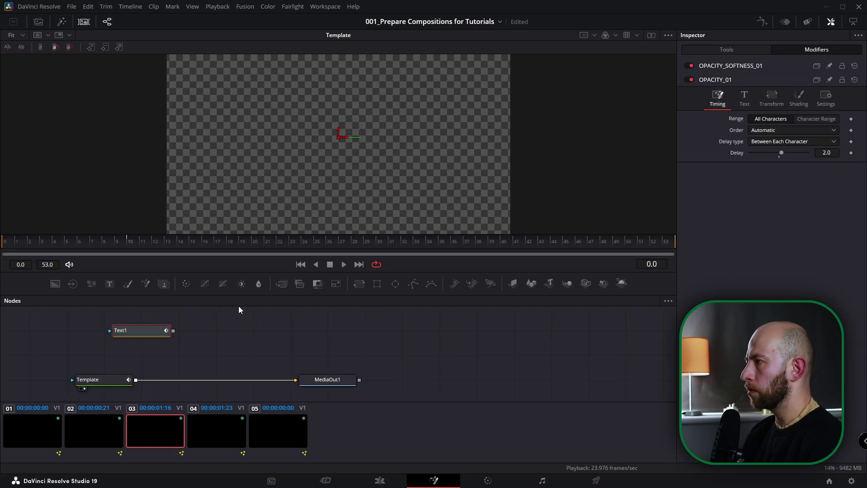
right_click(717, 80)
left_click(746, 136)
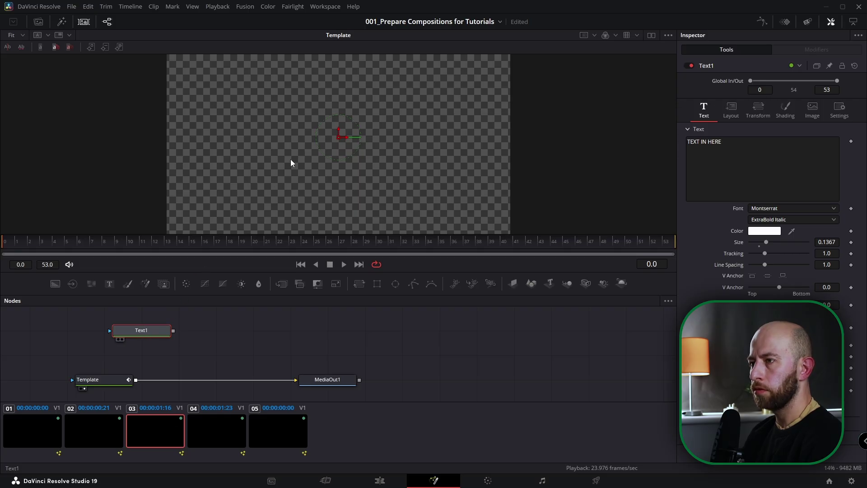
Step: View the Text1 node and add a Follower modifier to its text with a delay of 2 between each character
key("1")
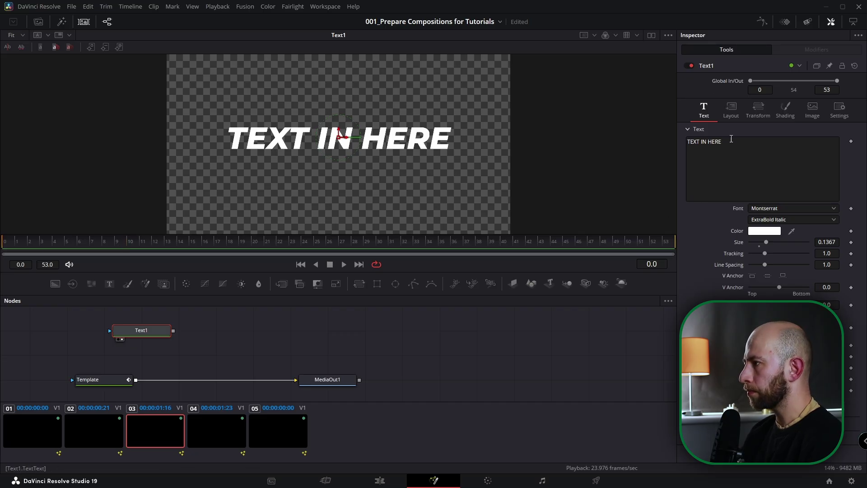
right_click(754, 172)
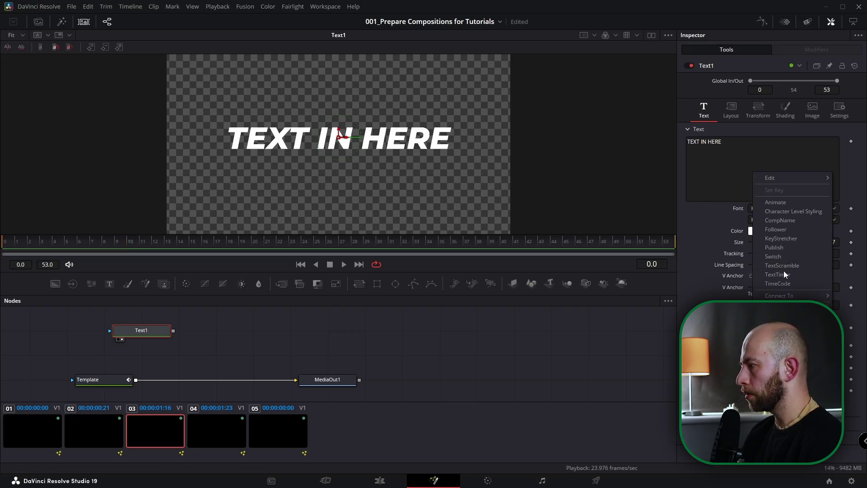
left_click(788, 231)
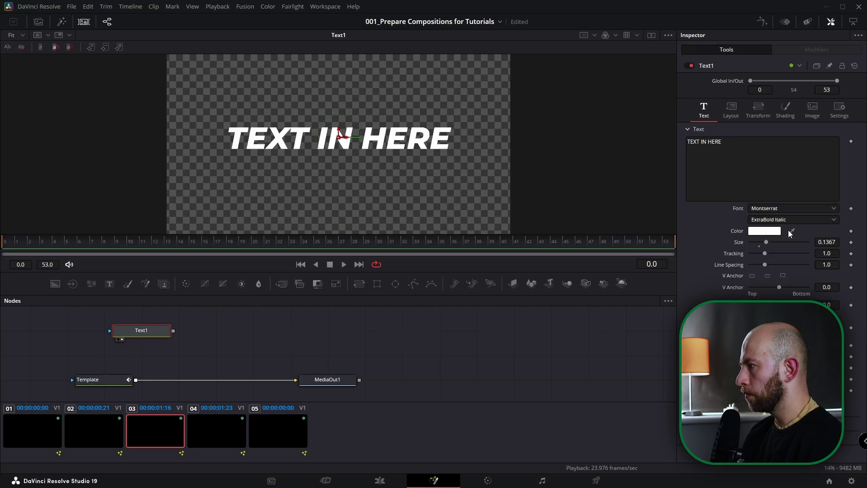
left_click(808, 51)
left_click(831, 140)
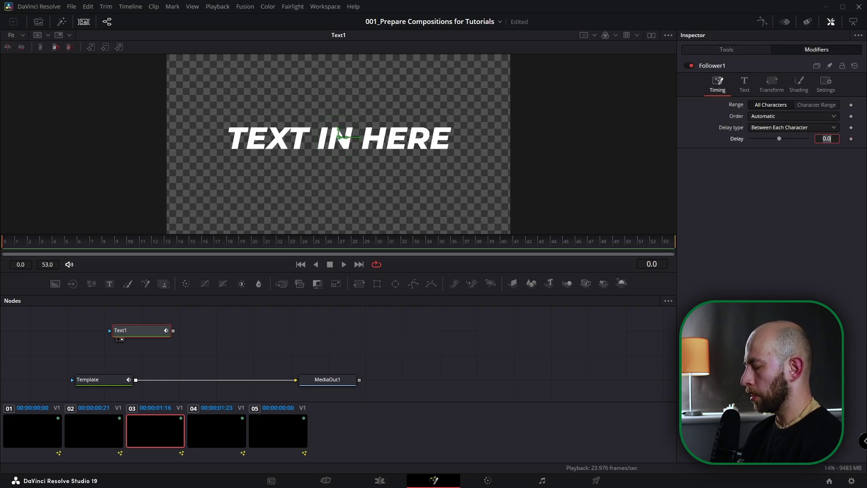
key("Return")
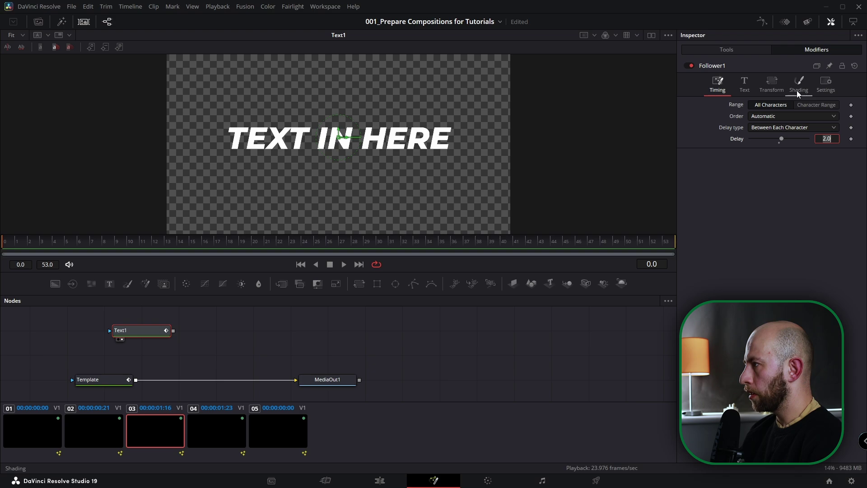
Step: At frame 8, keyframe the Follower's shading opacity at 1.0 and its appearance as text fill
left_click(798, 86)
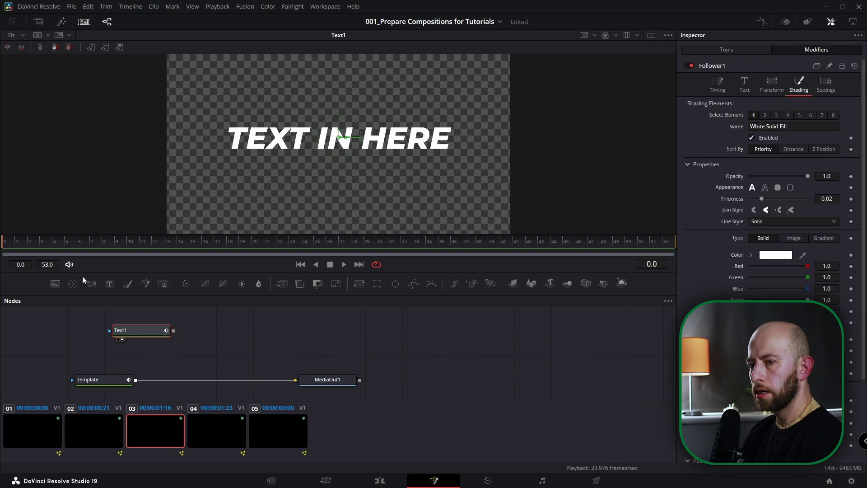
left_click(93, 246)
left_click(852, 175)
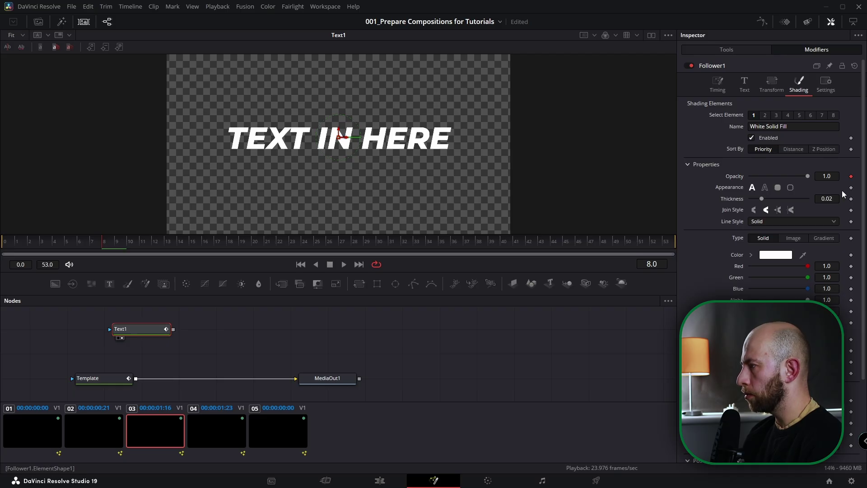
left_click(851, 188)
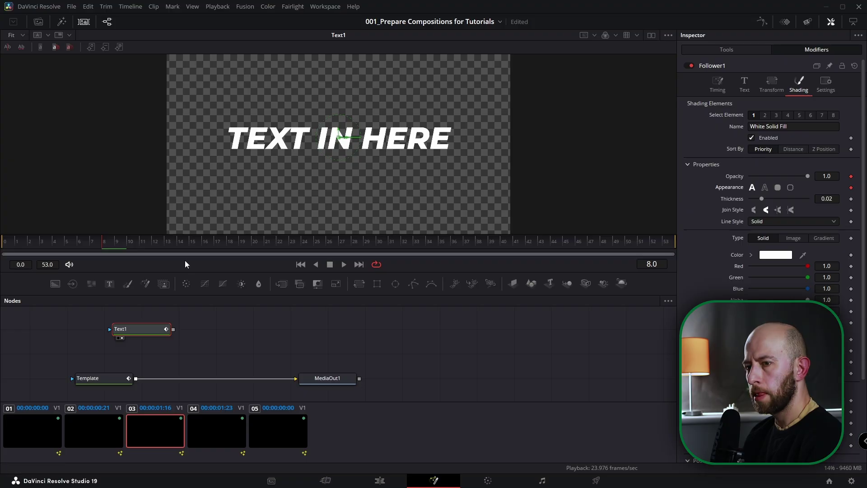
Step: At frame 0, set the Follower's opacity to 0 and its appearance to text outline, and play the animation
left_click_drag(109, 250, 101, 247)
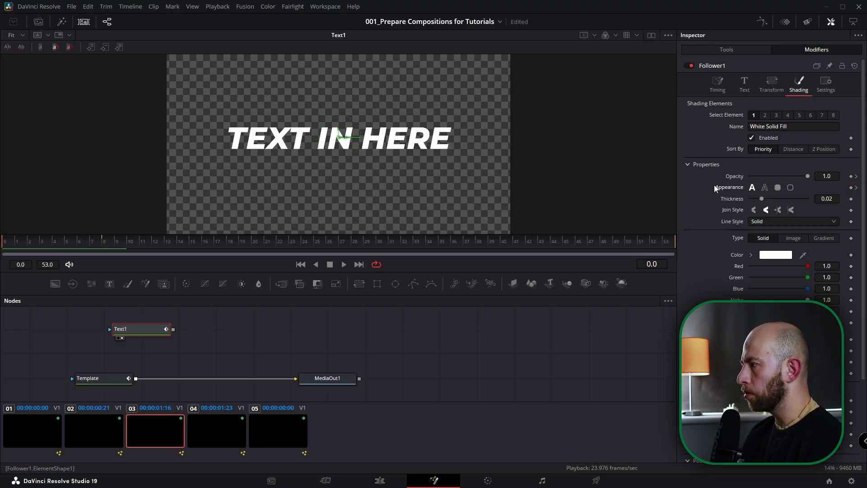
left_click_drag(807, 177, 737, 177)
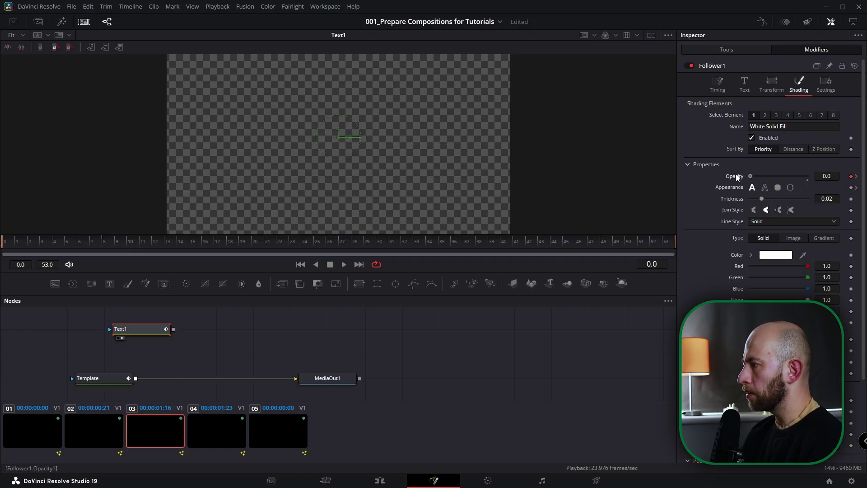
left_click(765, 189)
key("space")
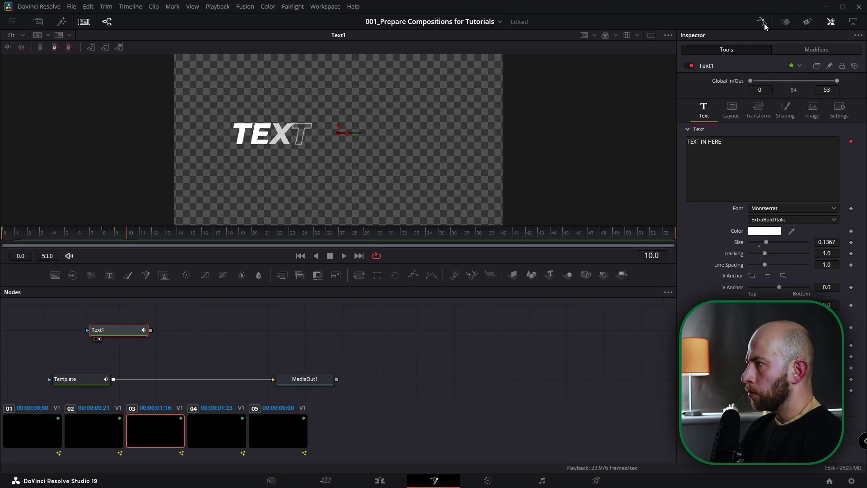
Step: Smooth the Follower's opacity and appearance keyframes in the Spline editor by flattening their curve handles
left_click(764, 23)
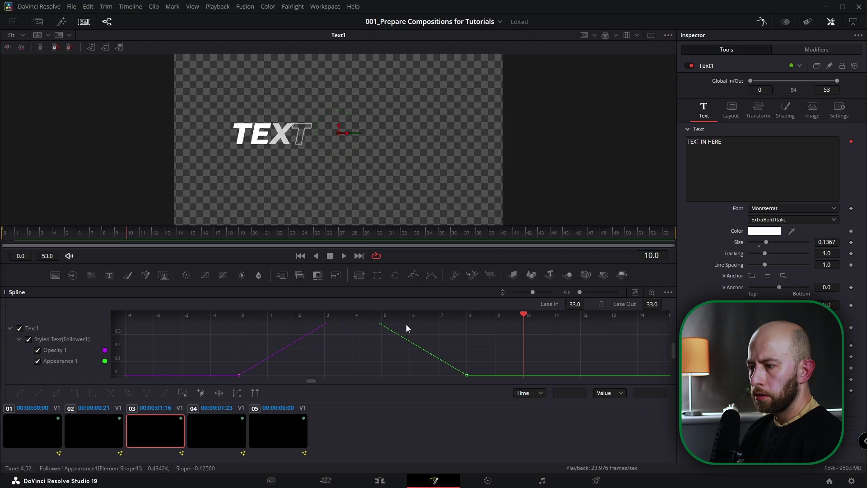
left_click_drag(435, 338, 433, 376)
left_click_drag(339, 286, 339, 244)
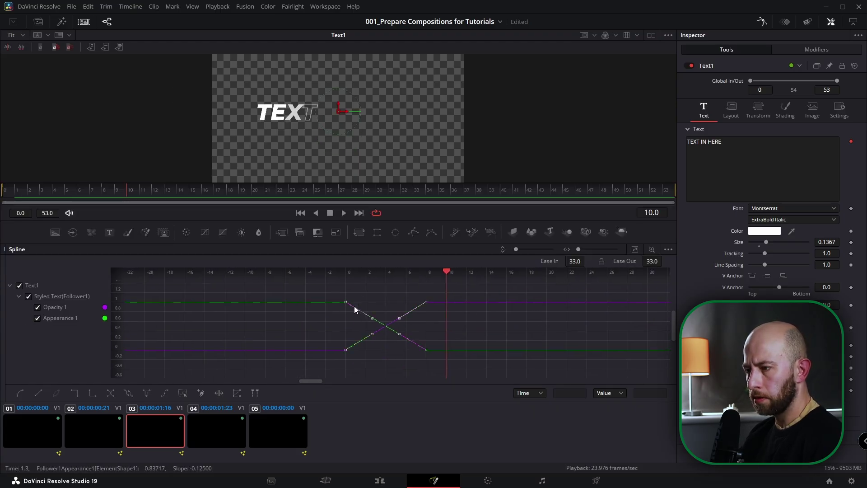
key("f")
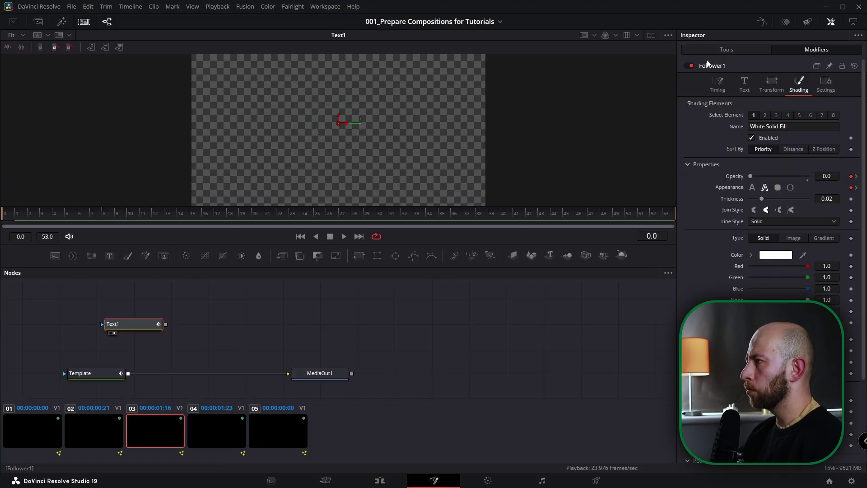
Step: Rename the Follower1 modifier as OUTLINE_01
right_click(715, 67)
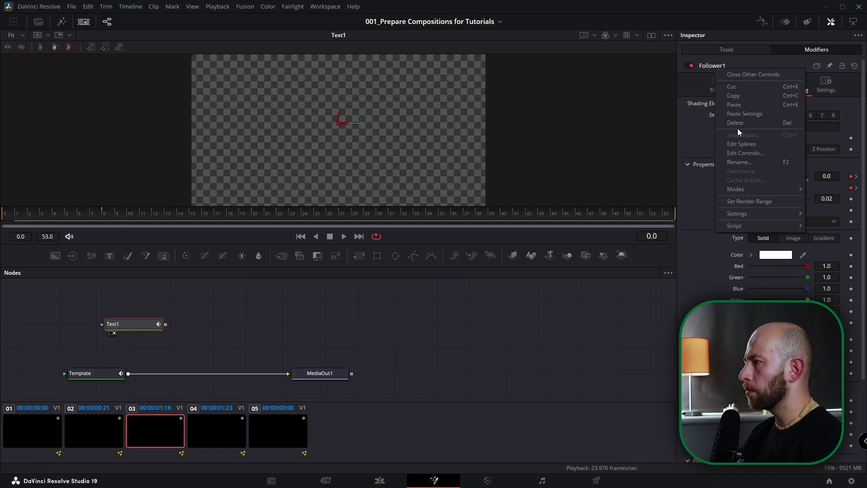
left_click(749, 162)
type("oUTLIN")
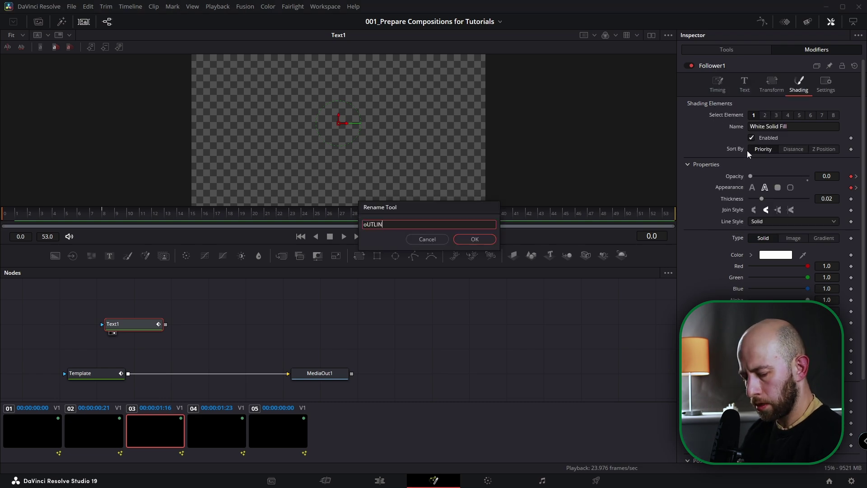
type("E_01")
key("Return")
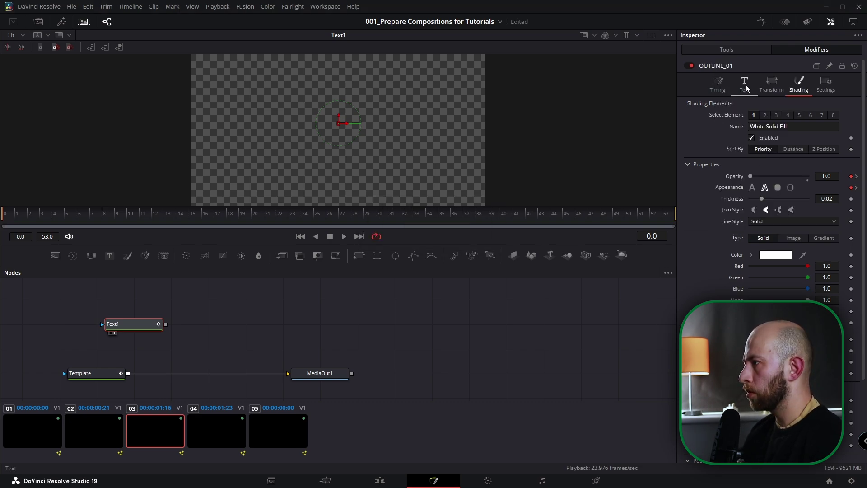
Step: Add a nested Follower modifier to OUTLINE_01's text and rename it OPACITY_OUTLINE_01
left_click(745, 84)
right_click(741, 147)
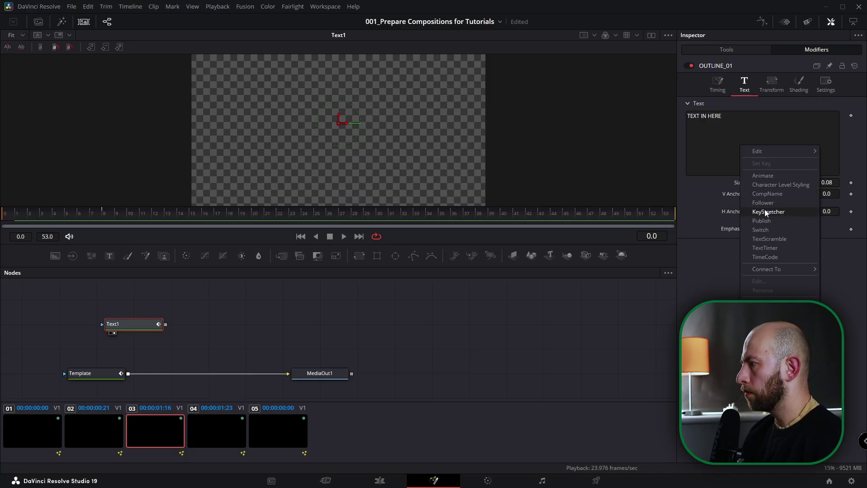
left_click(764, 203)
right_click(713, 81)
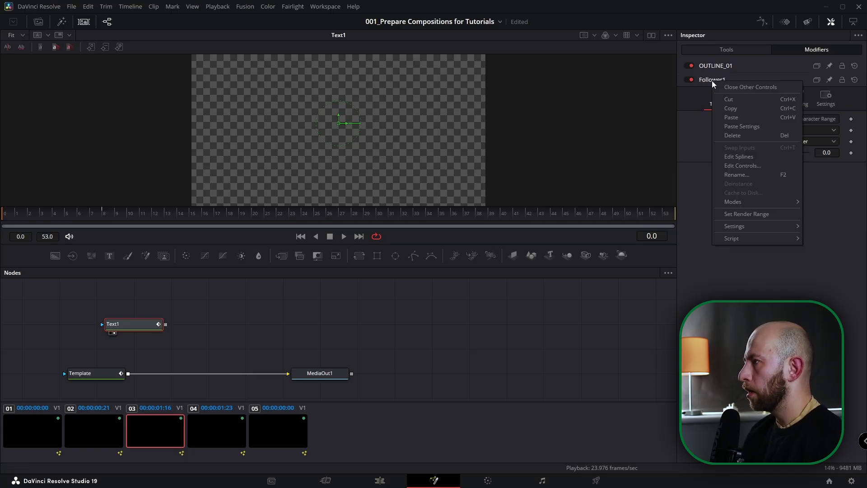
left_click(741, 175)
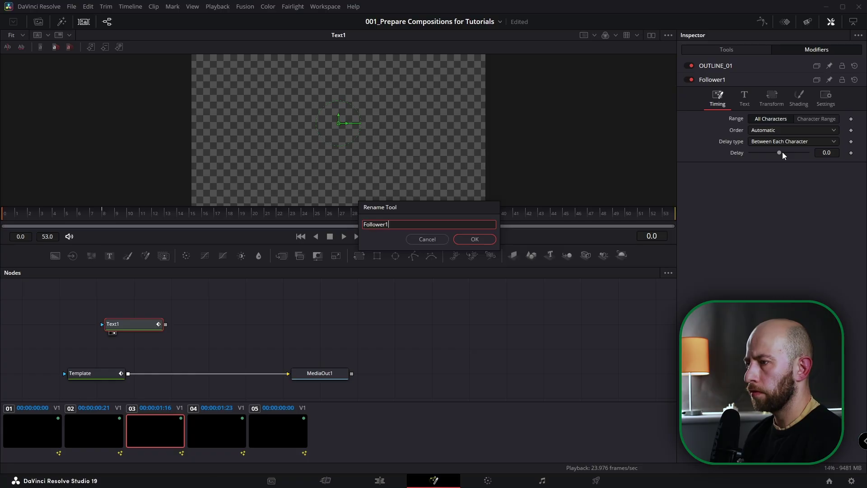
type("oPACITY")
key("Home")
key("Delete")
type("O")
key("End")
type("_OUTLI")
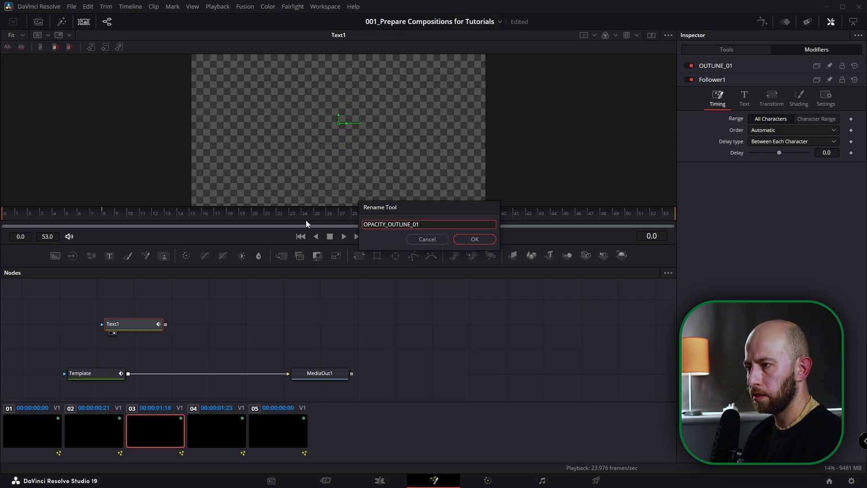
key("Return")
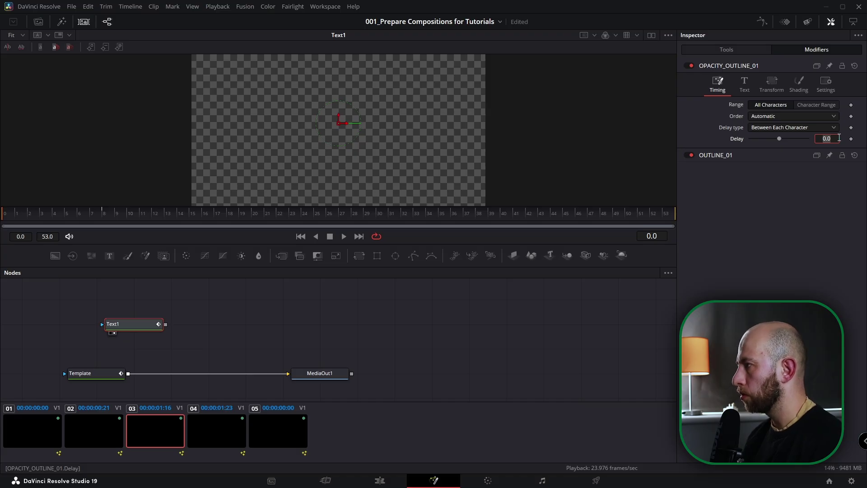
Step: Set OPACITY_OUTLINE_01's delay to 2 and keyframe its opacity from 0 at frame 0 to 1.0 at frame 2
left_click(839, 138)
type("2")
left_click(800, 88)
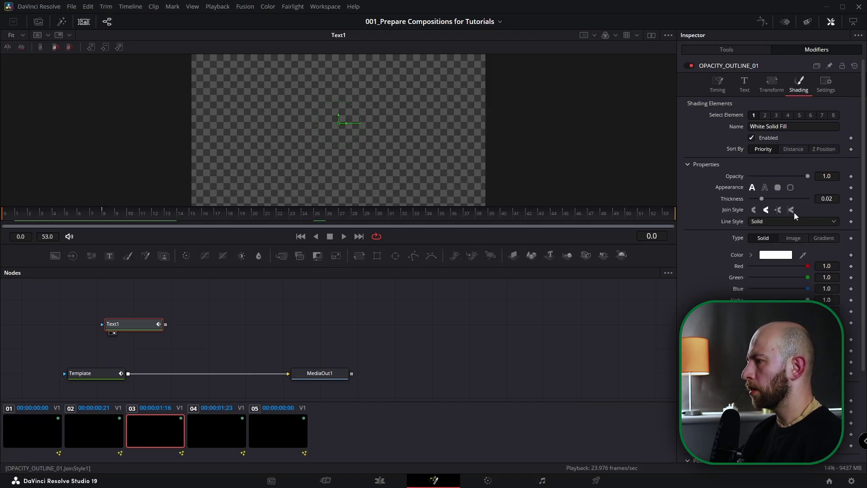
left_click(852, 177)
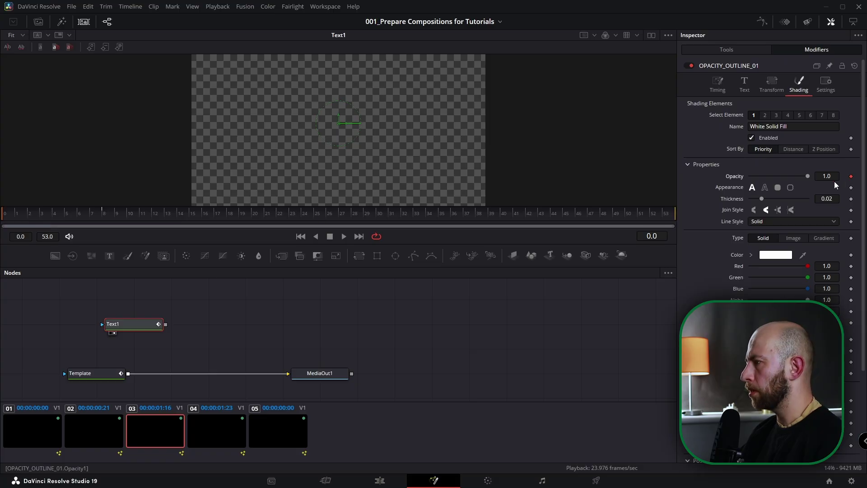
left_click(659, 236)
key("Return")
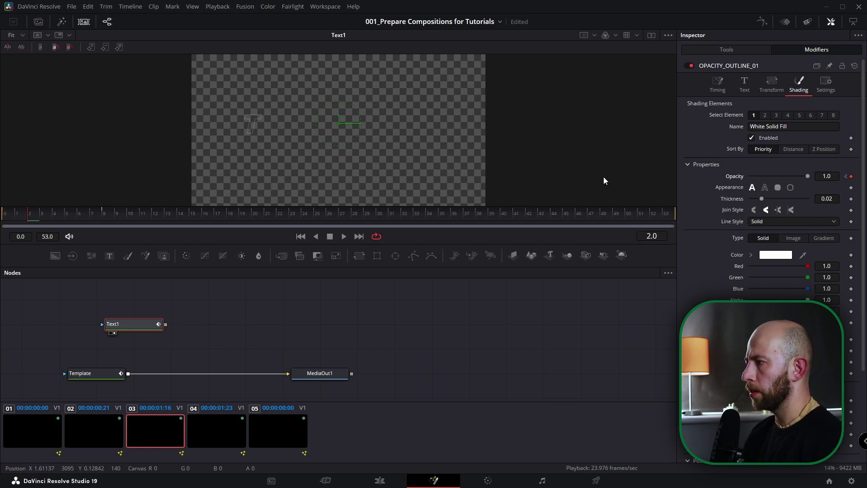
left_click_drag(18, 219, 208, 230)
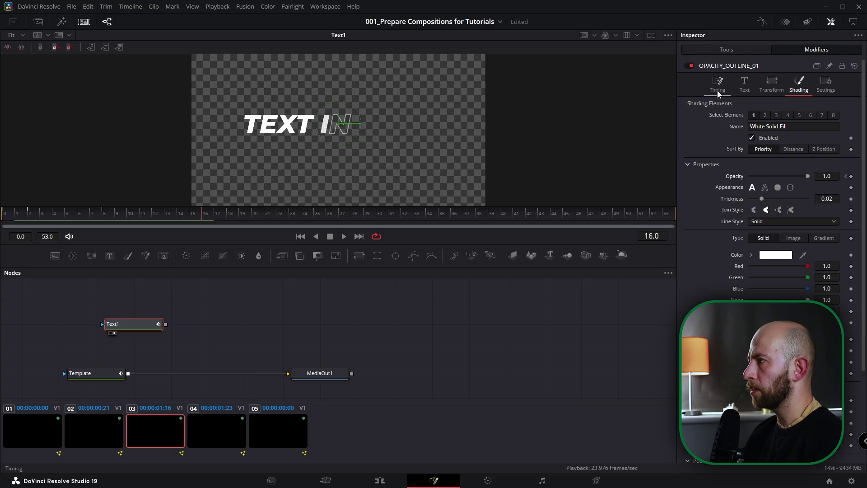
Step: Isolate OPACITY_OUTLINE_01's opacity curve in the Spline editor and smooth both of its keyframes
left_click(762, 21)
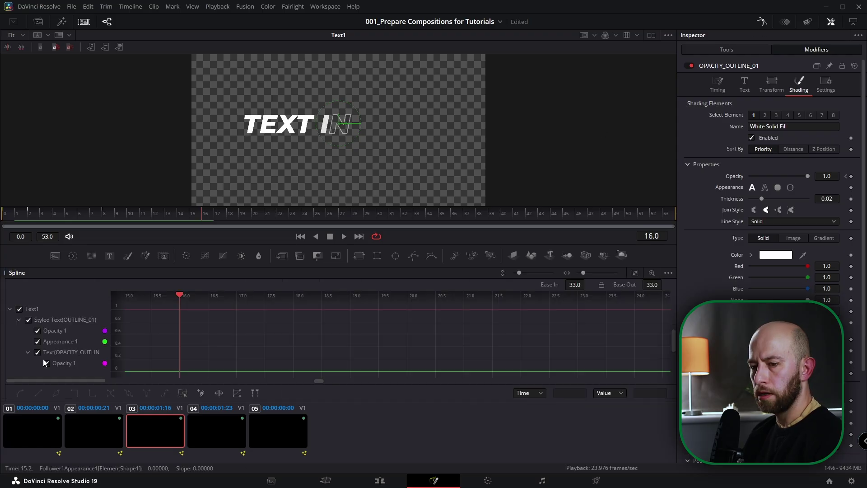
left_click(637, 272)
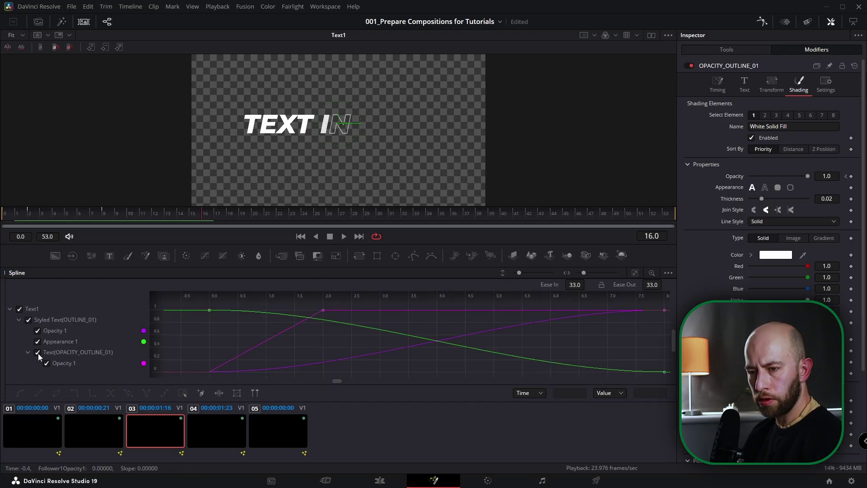
left_click(37, 342)
left_click(38, 342)
left_click_drag(294, 339, 374, 332)
left_click(181, 394)
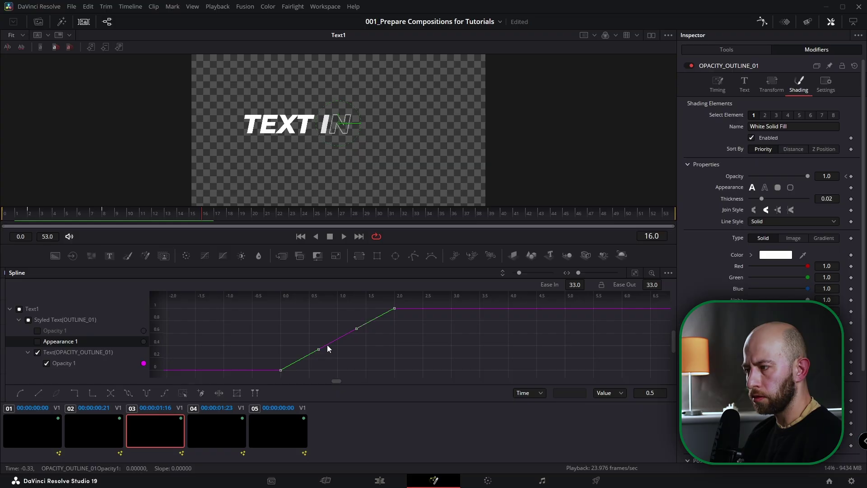
key("f")
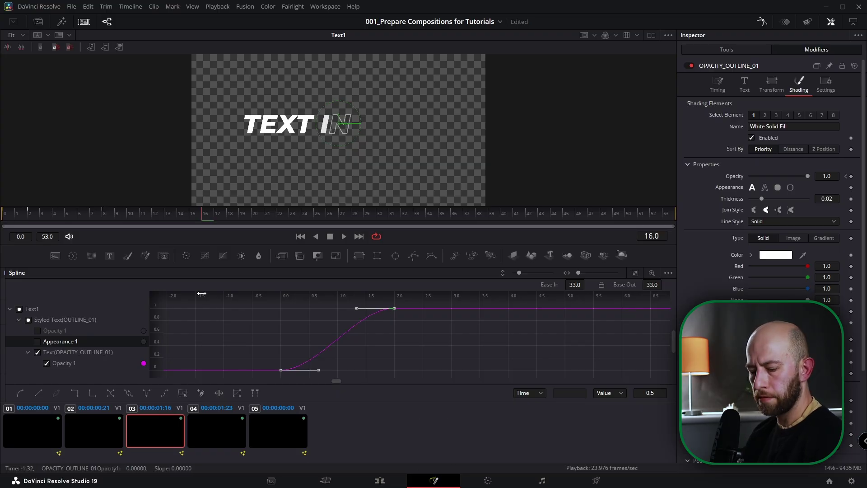
Step: Close the Spline editor and play the outline-to-fill reveal from frame 0
key("shift+F8")
left_click(2, 216)
key("space")
key("space")
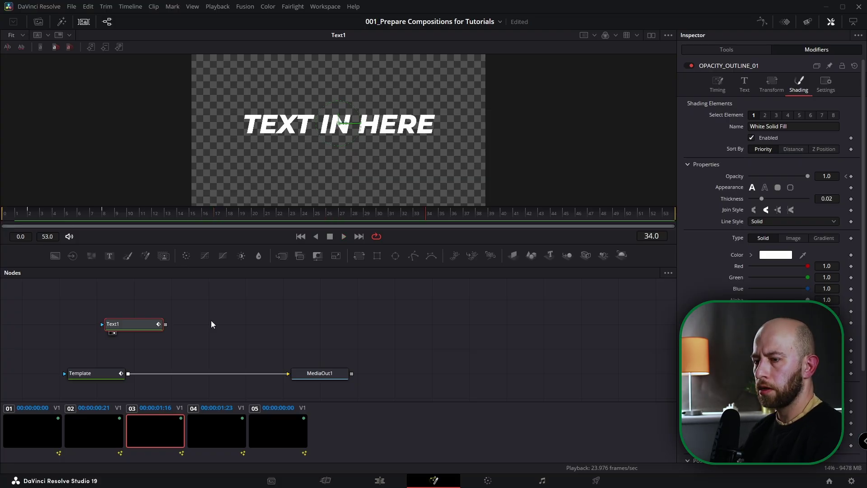
Step: Place a copy of Text1 in the fourth clip's composition and delete its two Follower modifiers
left_click(229, 431)
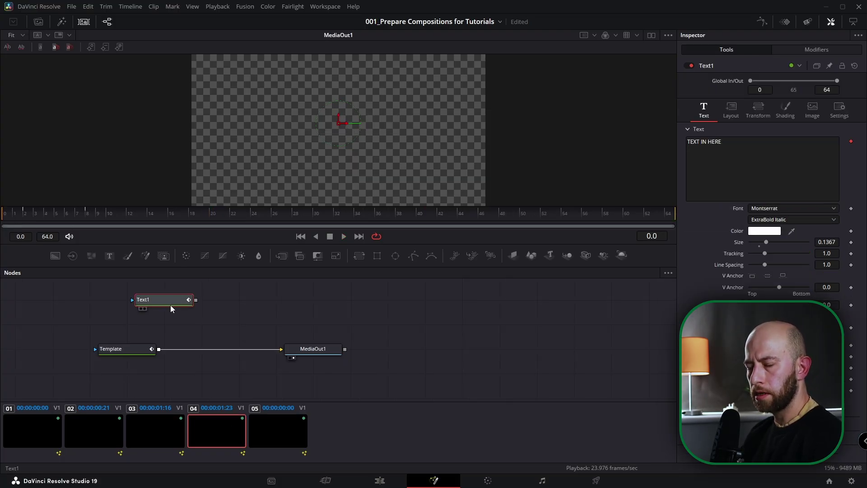
left_click(205, 329)
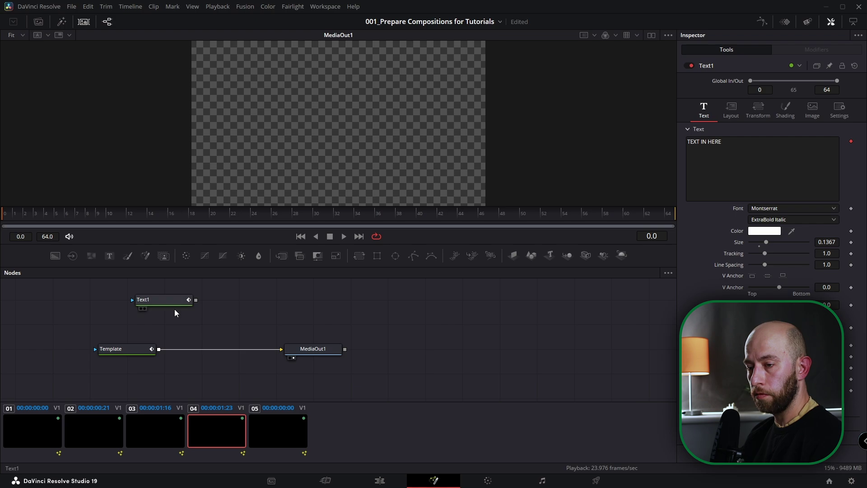
left_click(167, 299)
right_click(723, 67)
left_click(749, 124)
right_click(723, 65)
left_click(744, 120)
Step: Add a new Follower modifier to the fourth composition's Text1 text and open its settings
left_click(768, 220)
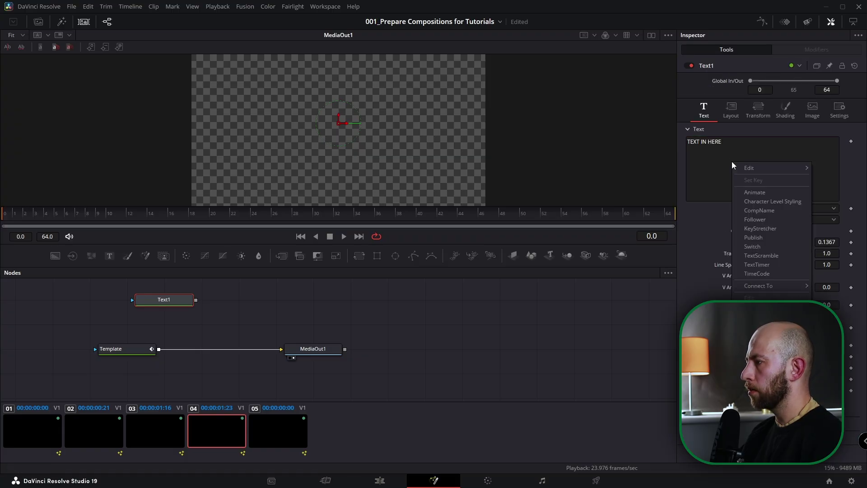
left_click(759, 219)
left_click(821, 49)
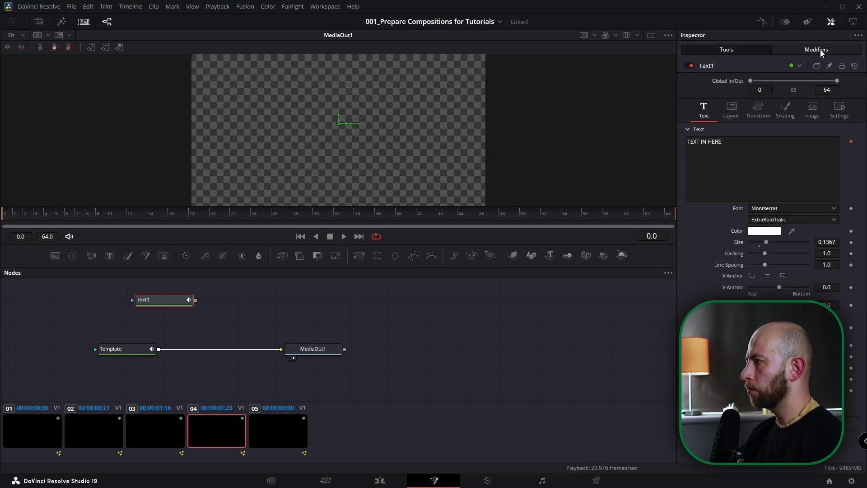
Step: Set a delay between each character on the new Follower and display Text1 in the viewer
left_click(828, 138)
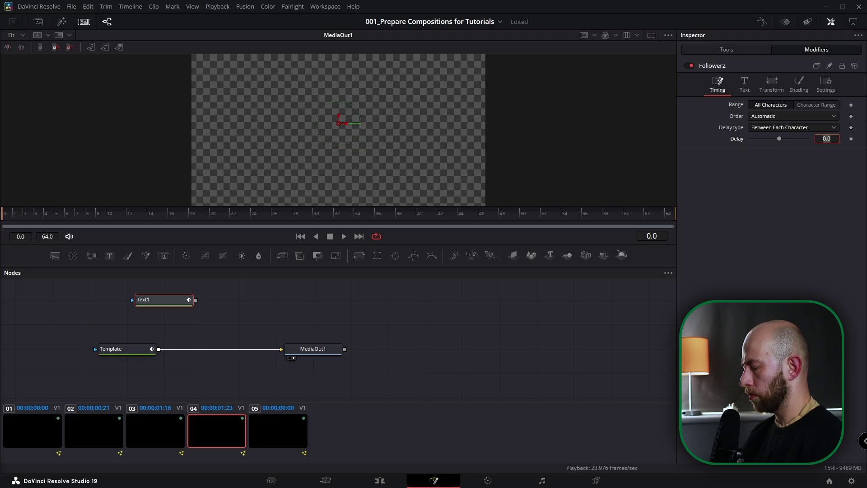
left_click(799, 84)
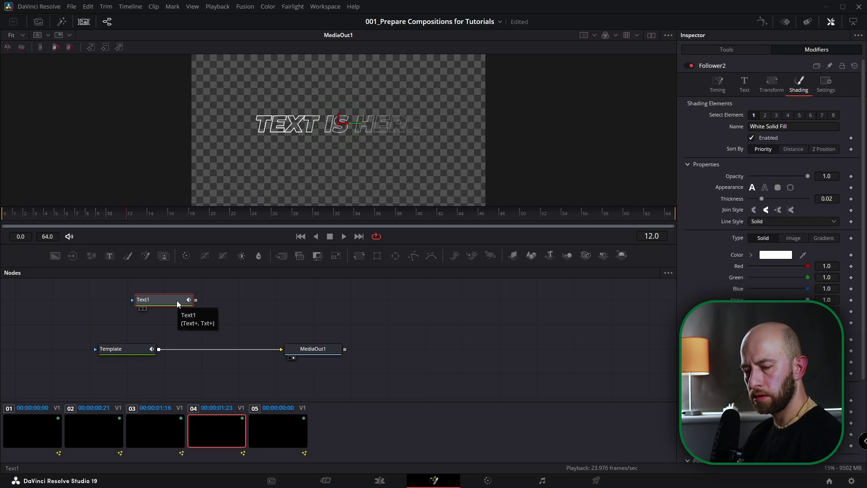
key("2")
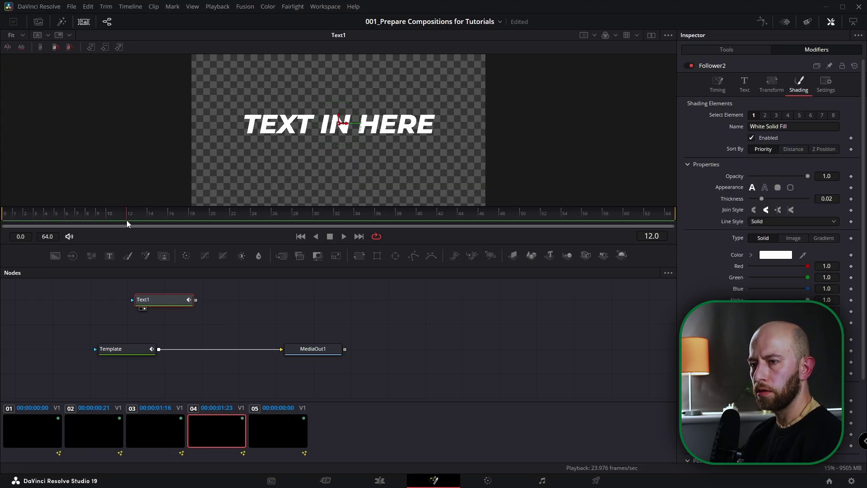
Step: Keyframe the Follower's shading opacity from 0 at frame 0 to 1.0 at frame 10 and check the fade
left_click(108, 216)
left_click(852, 176)
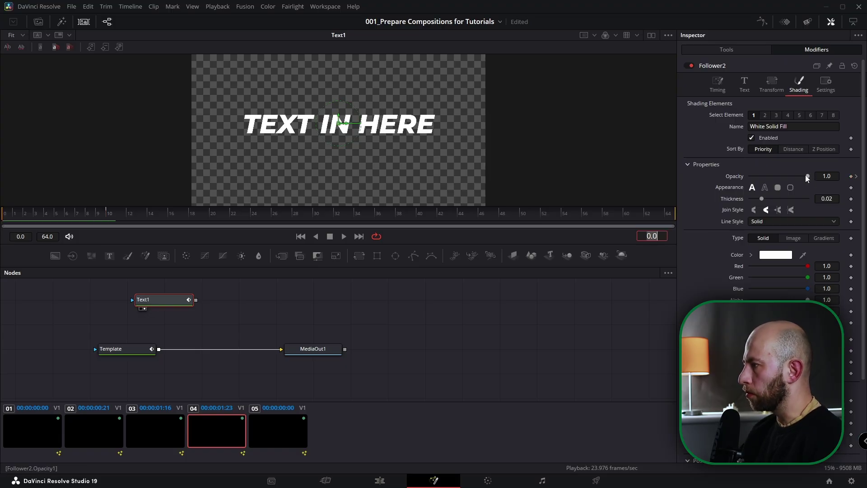
left_click_drag(810, 175, 690, 181)
mouse_move(102, 213)
left_mouse_down()
mouse_move(118, 213)
mouse_move(9, 213)
mouse_move(112, 210)
left_mouse_up()
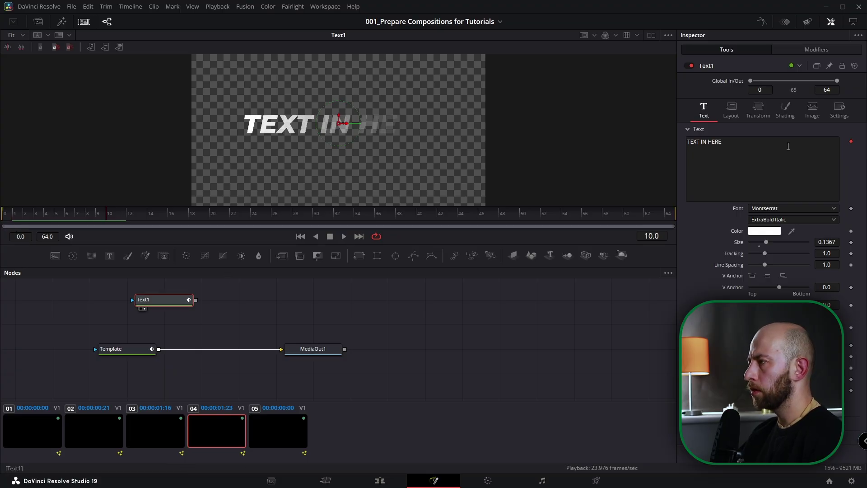
Step: Rename Text1's opacity Follower modifier to oPACITY_01
left_click(818, 50)
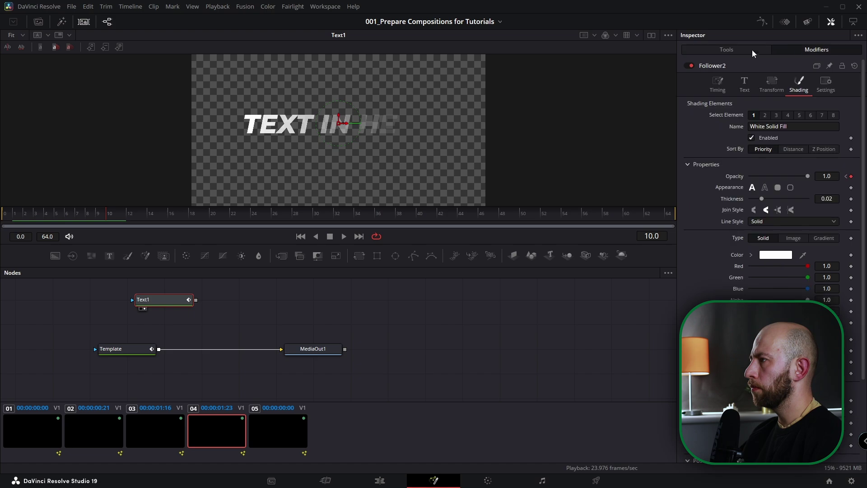
right_click(714, 66)
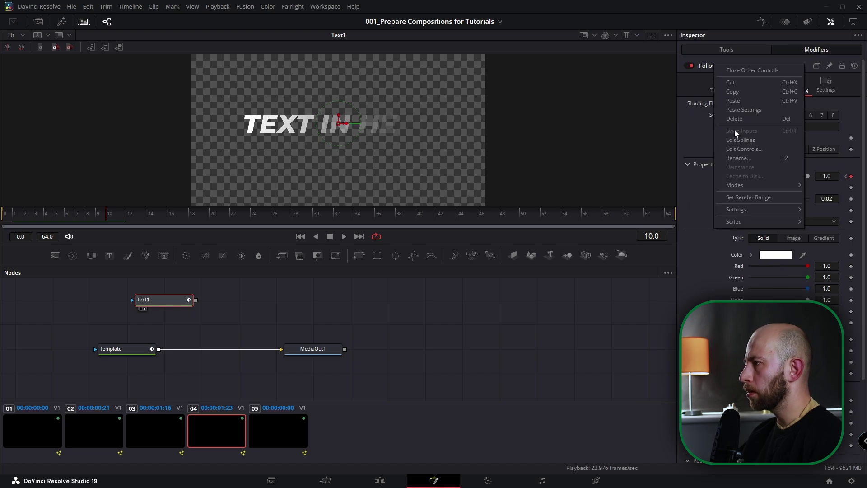
left_click(740, 159)
type("oPACITY_01")
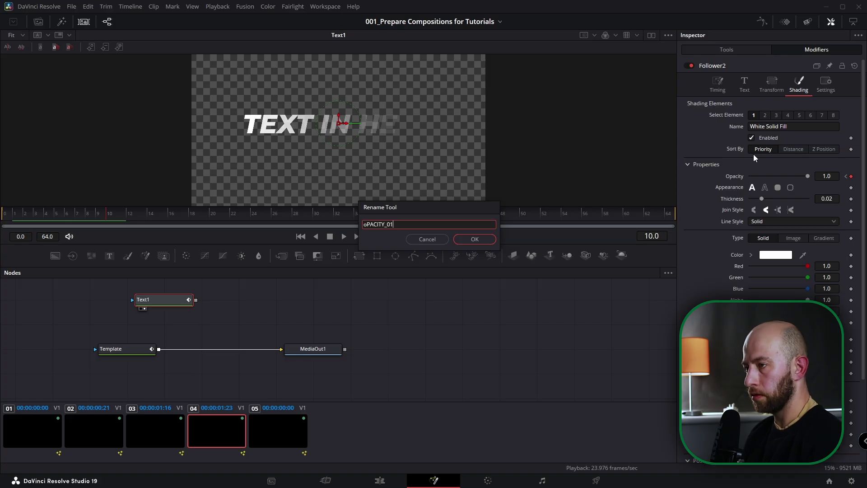
key("Return")
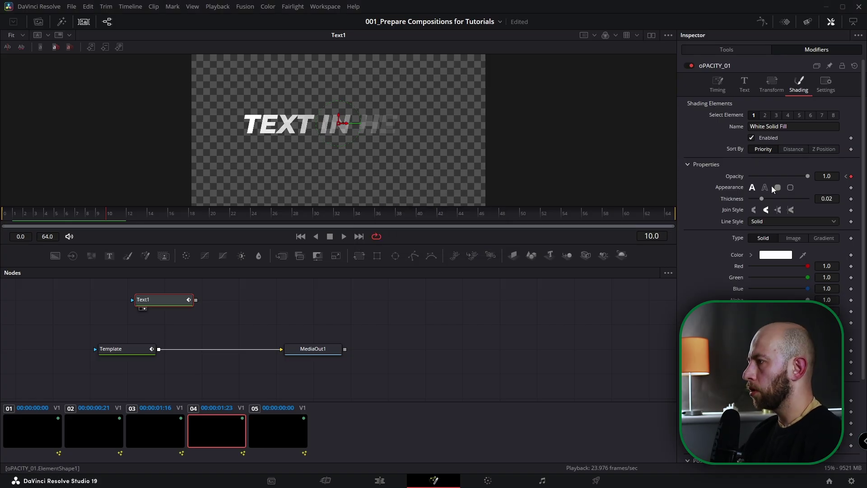
Step: Nest a second Follower modifier on the text of oPACITY_01
left_click(742, 90)
right_click(755, 146)
left_click(782, 206)
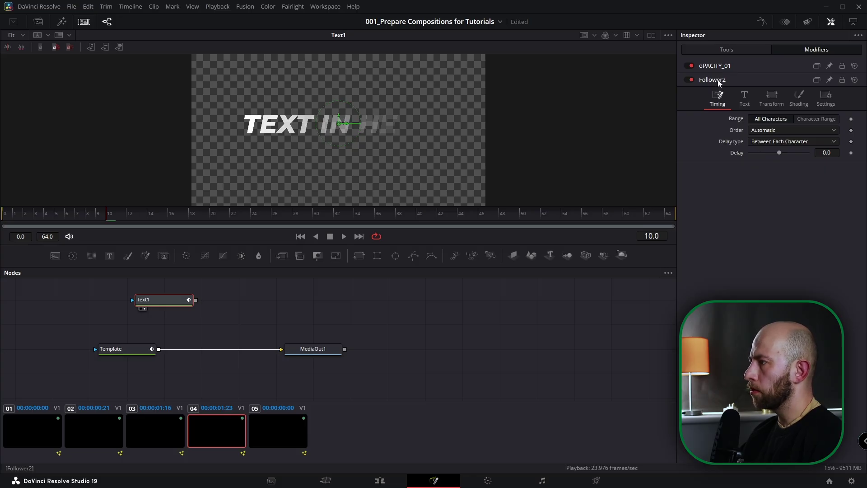
Step: Rename the nested Follower to Follower_sHAKE and set its delay between characters to 1.0
key("F2")
key("BackSpace")
type("_sHAKE")
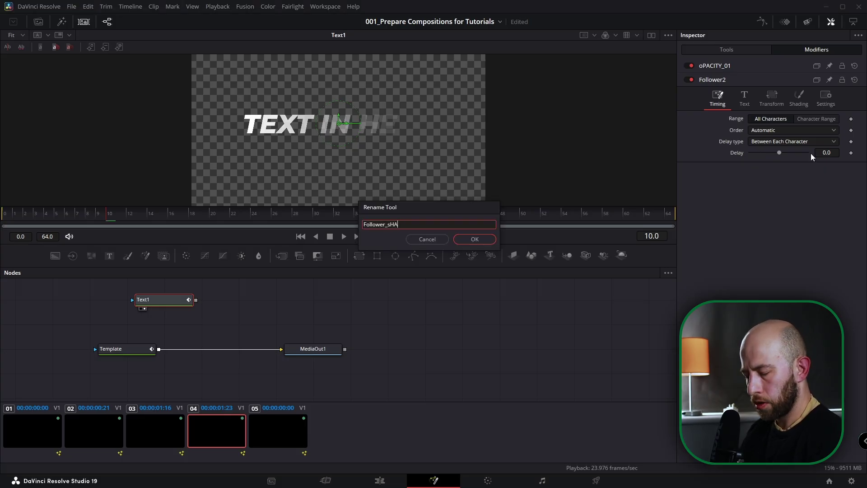
key("Return")
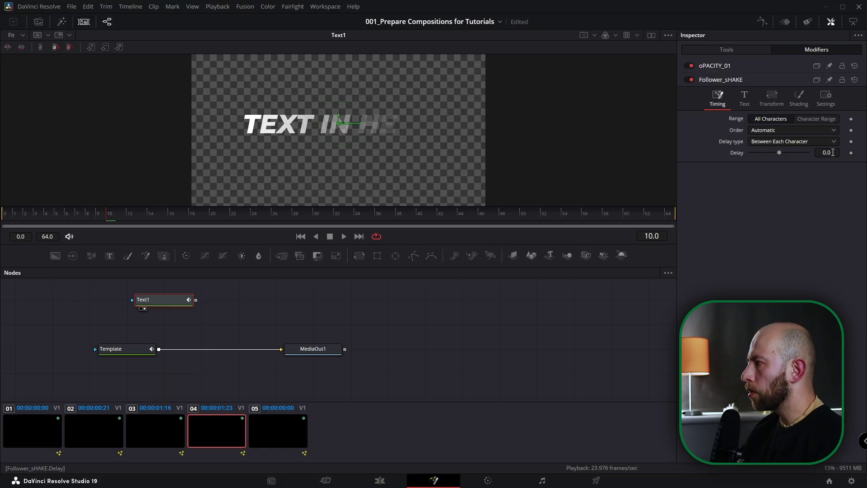
double_click(827, 153)
type("1.0")
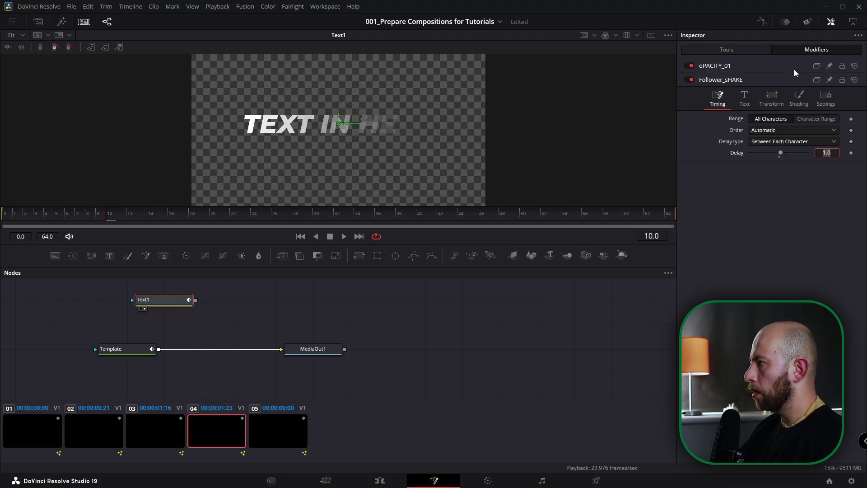
Step: Set Follower_sHAKE's shading appearance to outline and modify that Appearance parameter with Shake
left_click(800, 98)
scroll(776, 183, "down", 1)
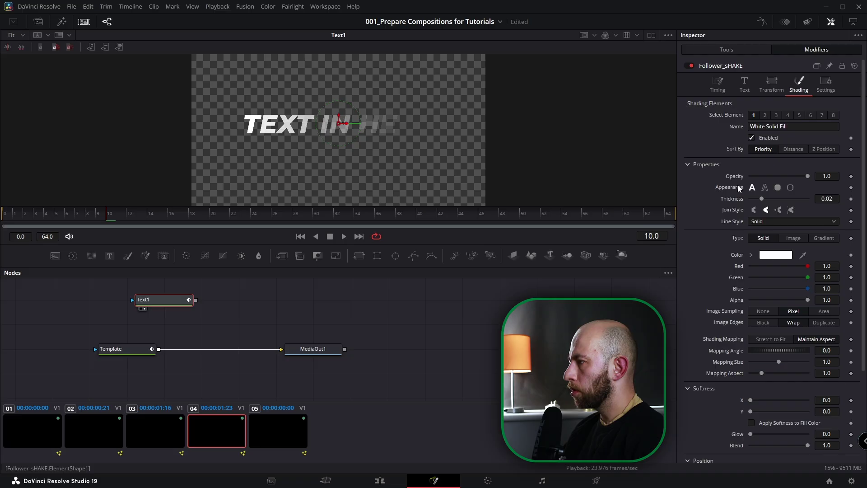
left_click(766, 189)
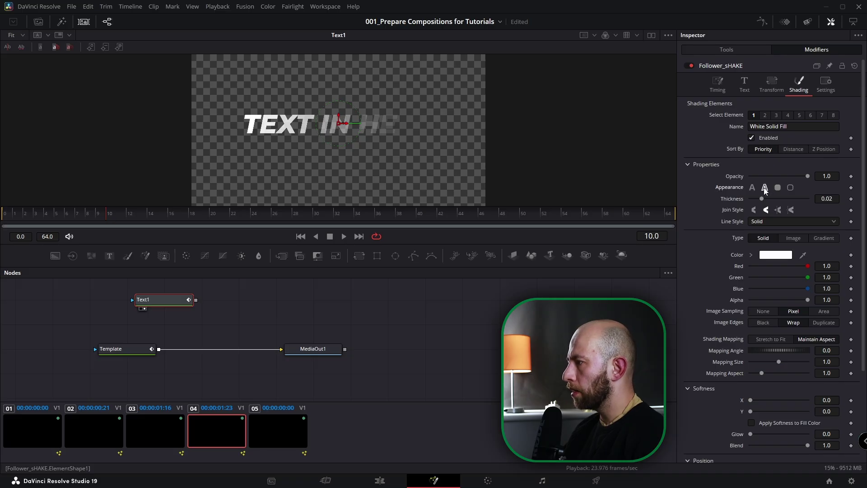
right_click(765, 189)
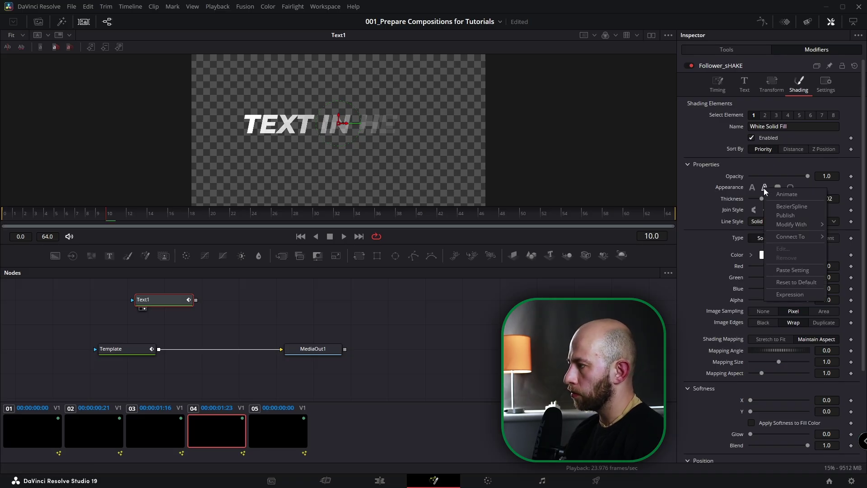
mouse_move(795, 224)
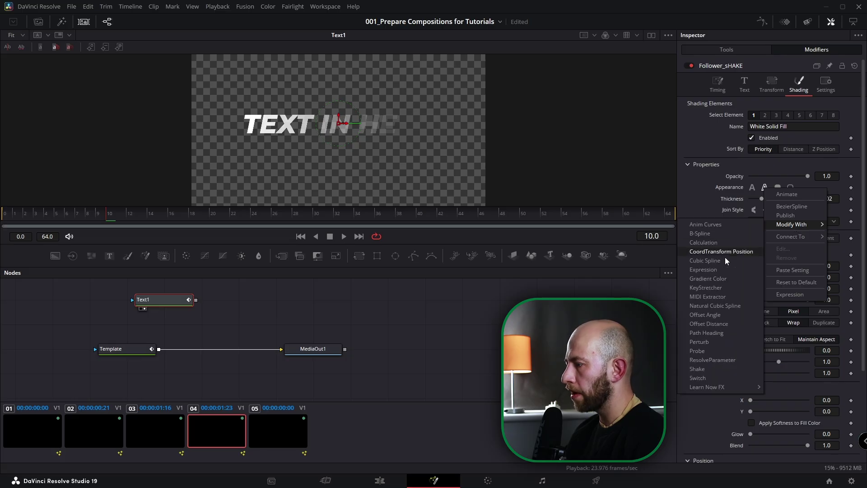
left_click(717, 369)
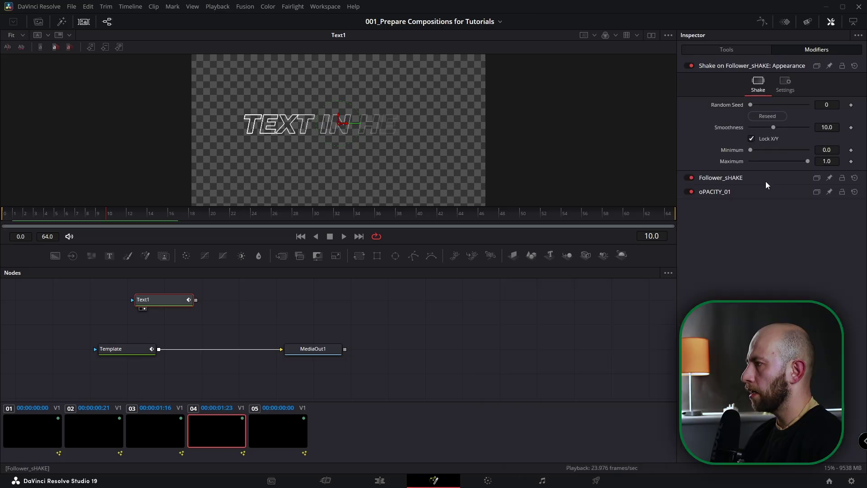
Step: Keyframe the Shake modifier's Minimum from 1.0 at frame 10 to 0.0 at frame 15
left_click(107, 216)
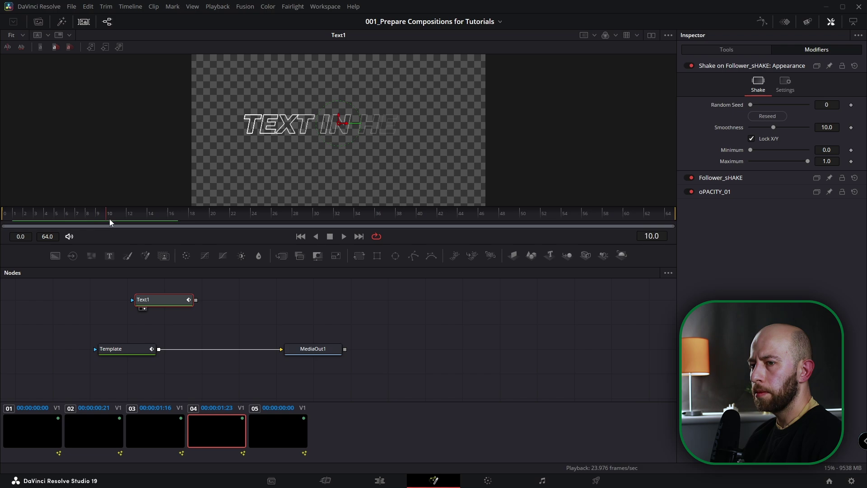
left_click_drag(751, 150, 829, 154)
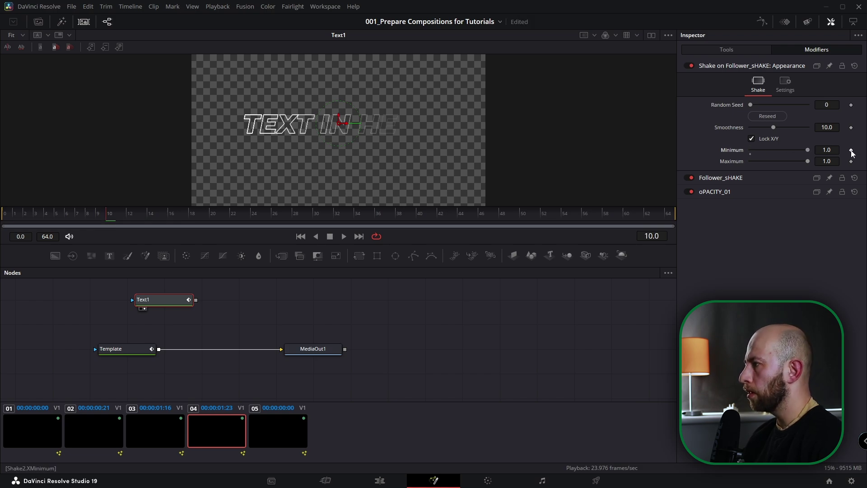
left_click(852, 150)
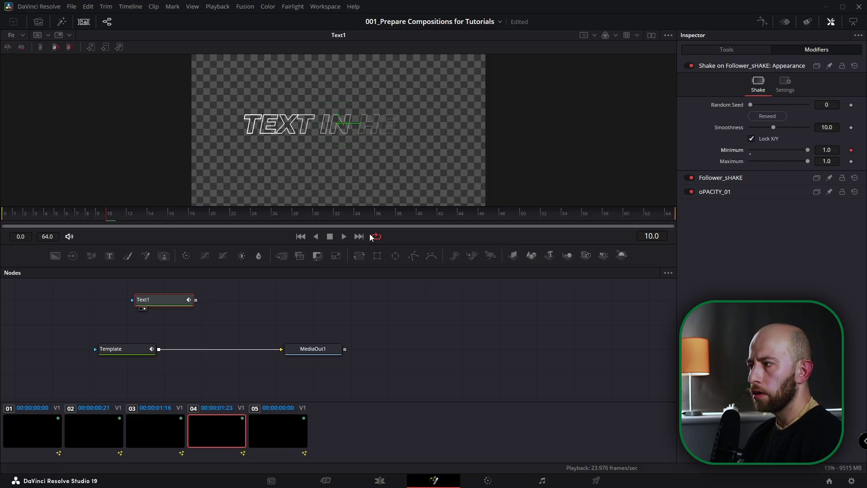
left_click(652, 235)
type("+5")
key("Return")
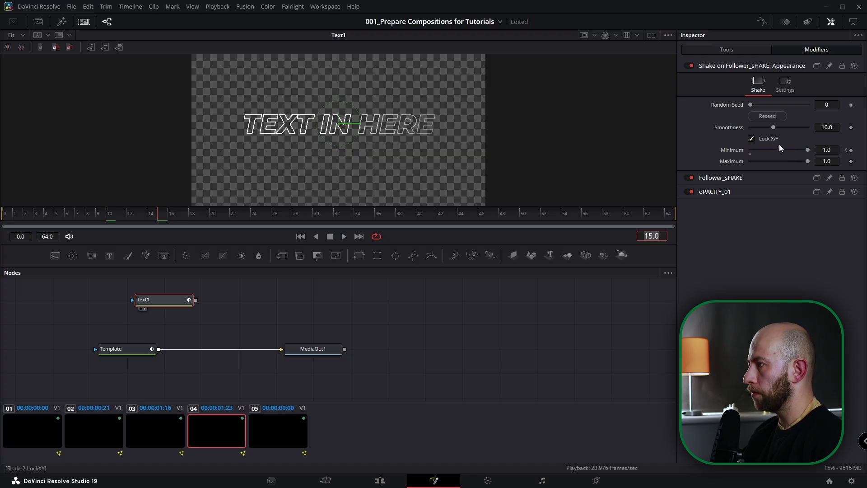
left_click_drag(809, 150, 747, 151)
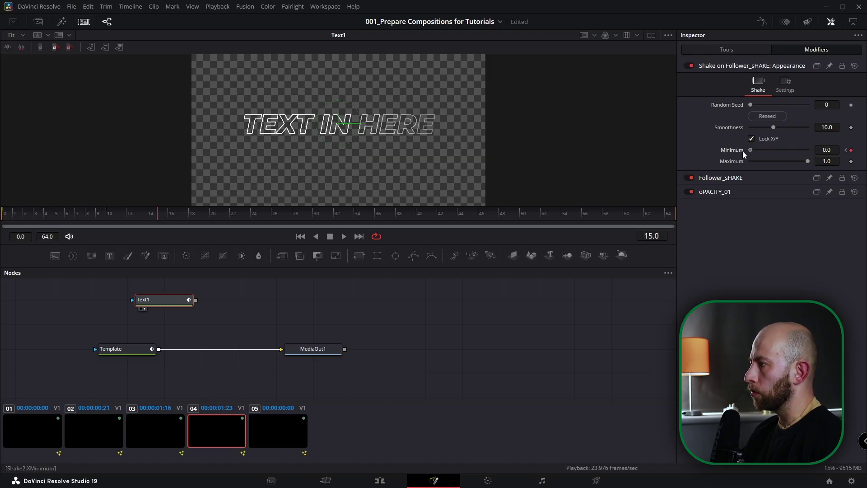
Step: Keyframe the Shake modifier's Maximum from 1.0 at frame 15 to 0.0 at frame 30
left_click(852, 162)
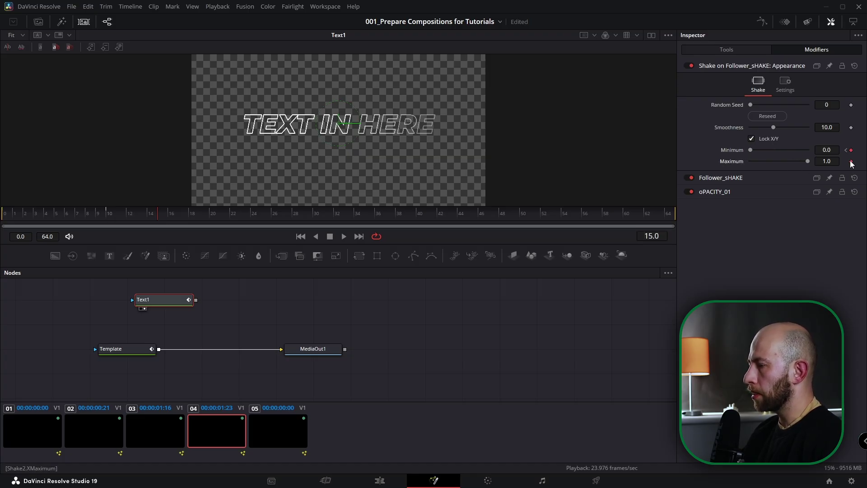
left_click(662, 237)
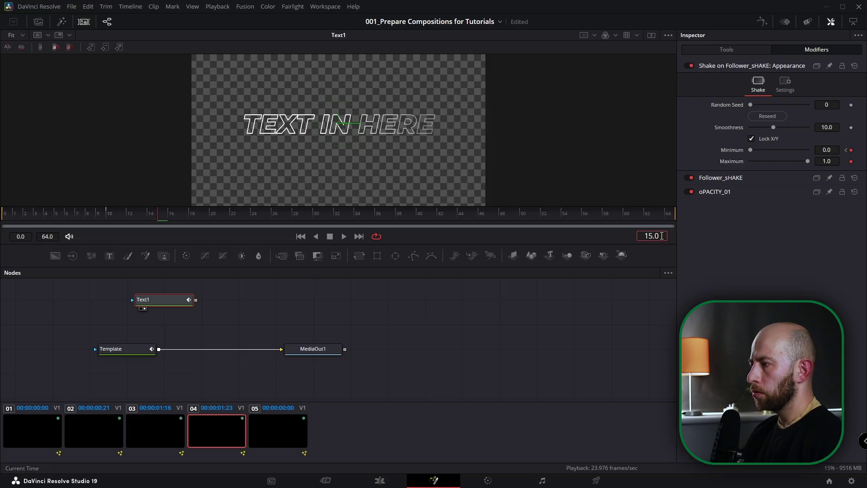
key("ctrl+a")
type("30")
key("Return")
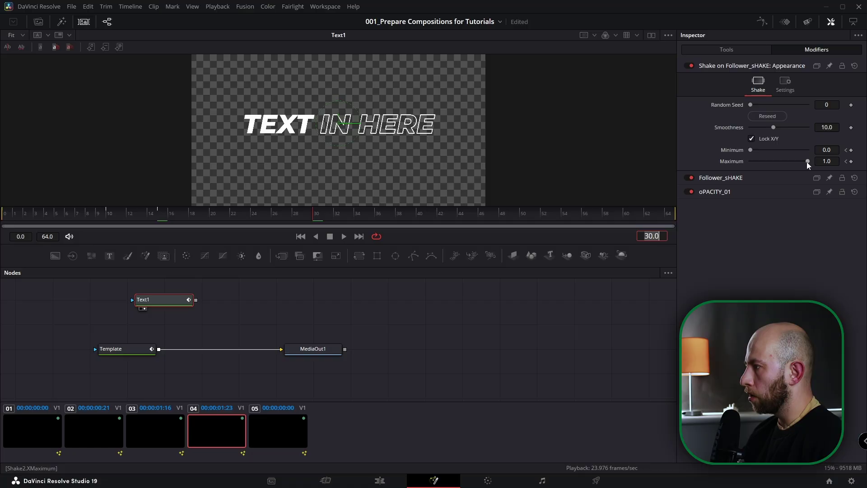
left_click_drag(808, 161, 735, 161)
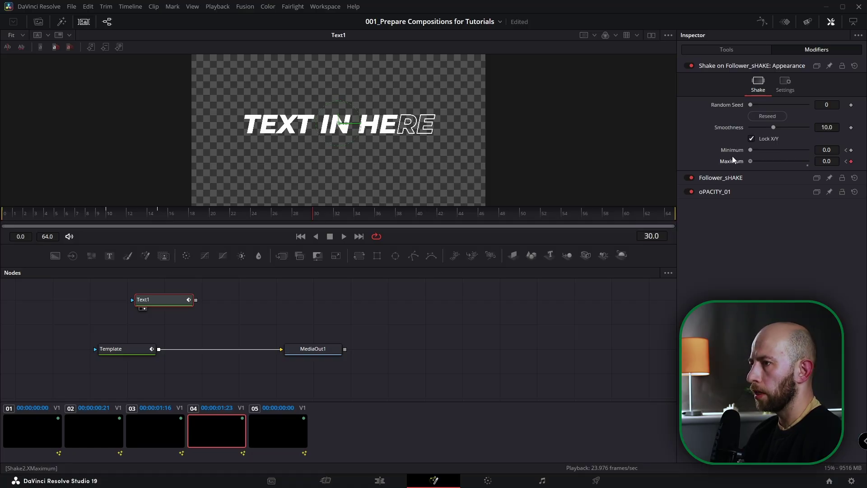
Step: Set the Shake modifier's Smoothness to 0.001
left_click(834, 127)
type("0")
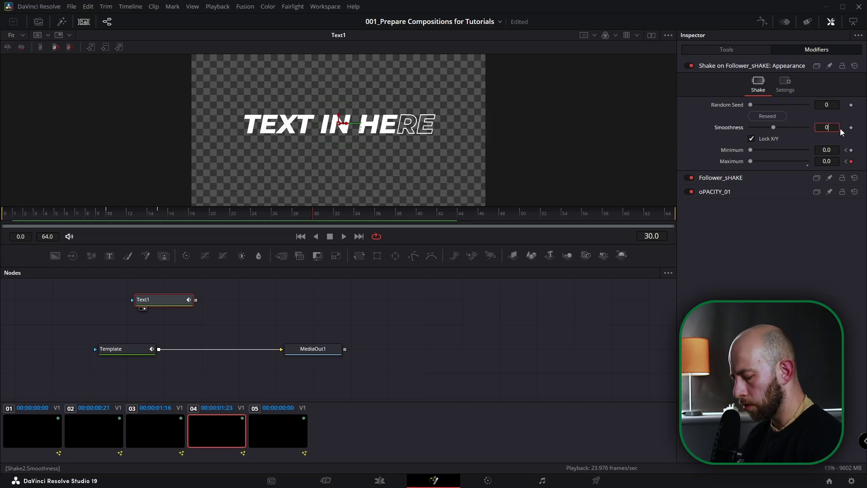
type(".001")
key("Return")
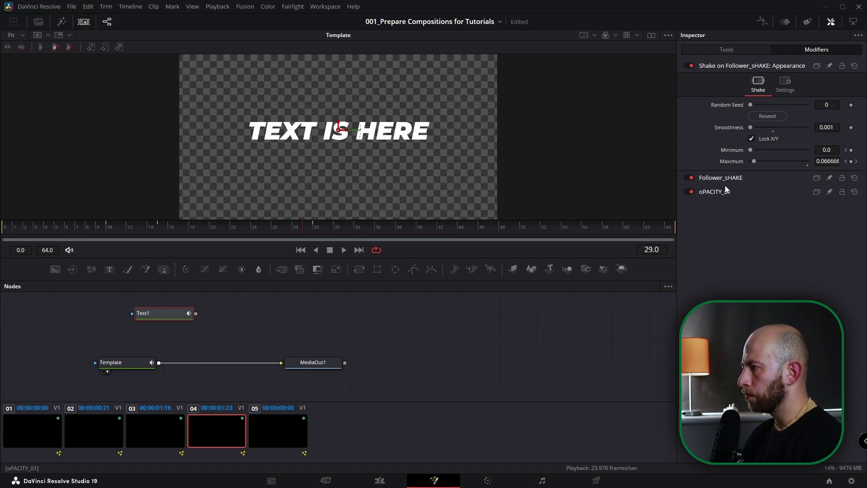
Step: Set the character order of Follower_sHAKE to Completely Random
left_click(723, 179)
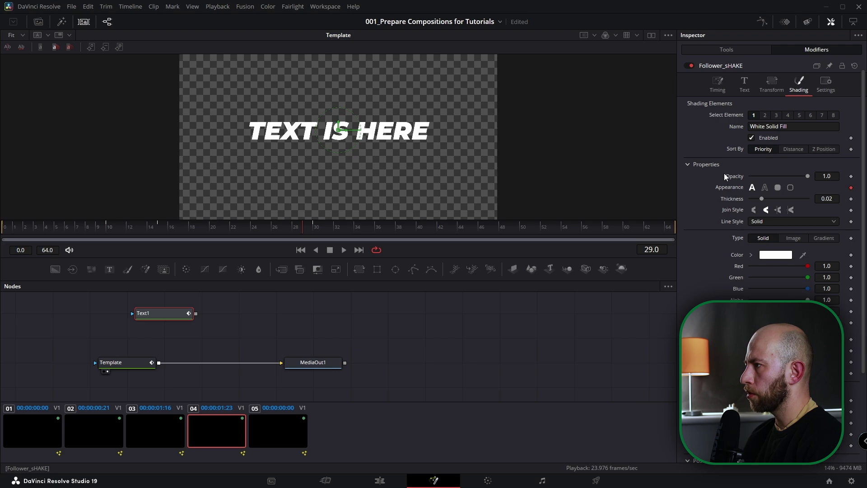
left_click(718, 83)
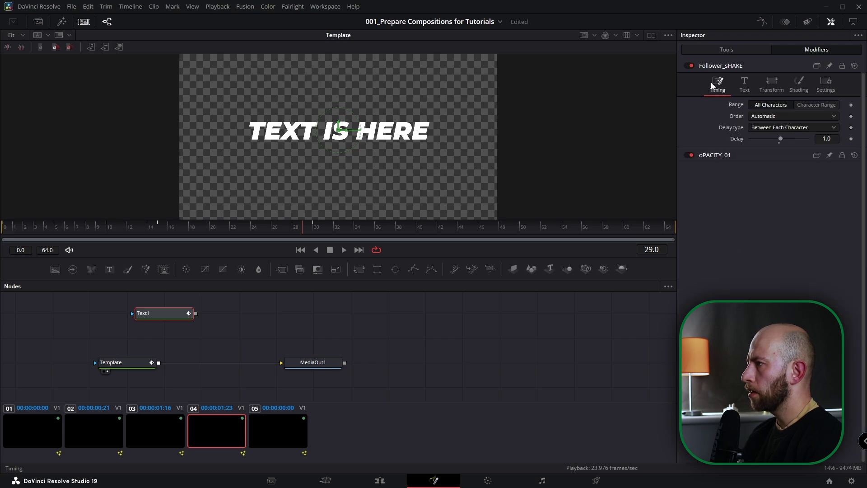
left_click(779, 116)
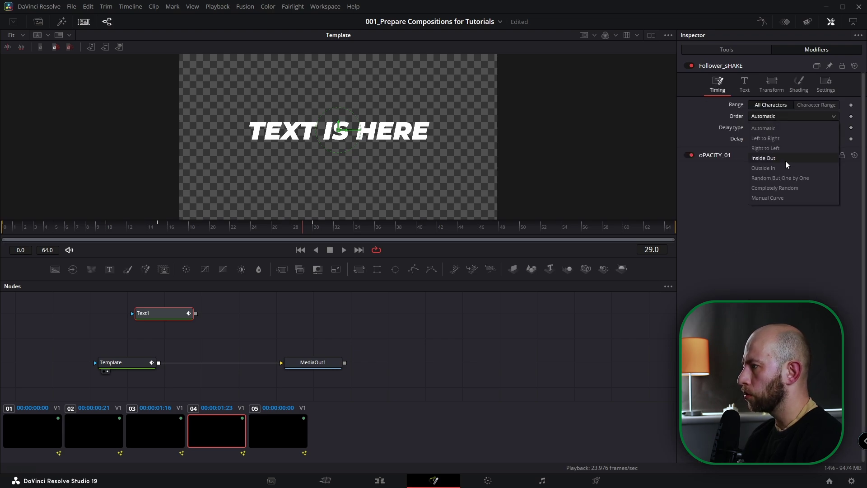
left_click(778, 192)
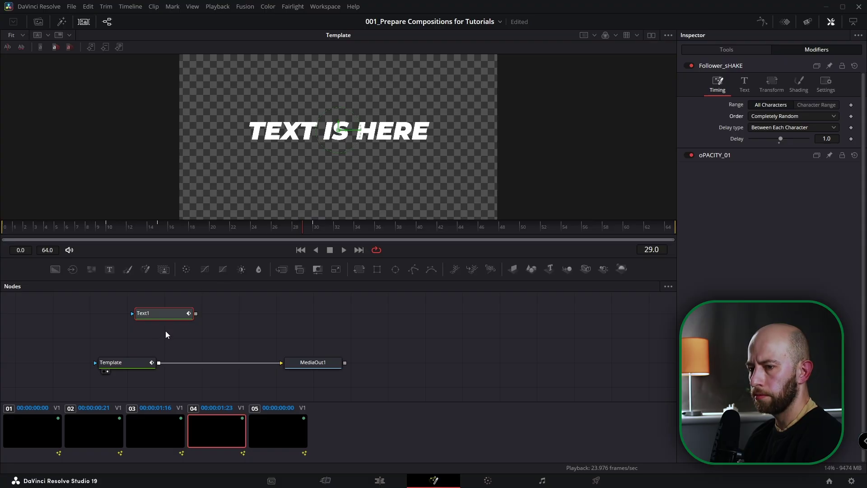
Step: Display Text1 in the viewer and play its flickering outline-to-fill animation from frame 0
key("1")
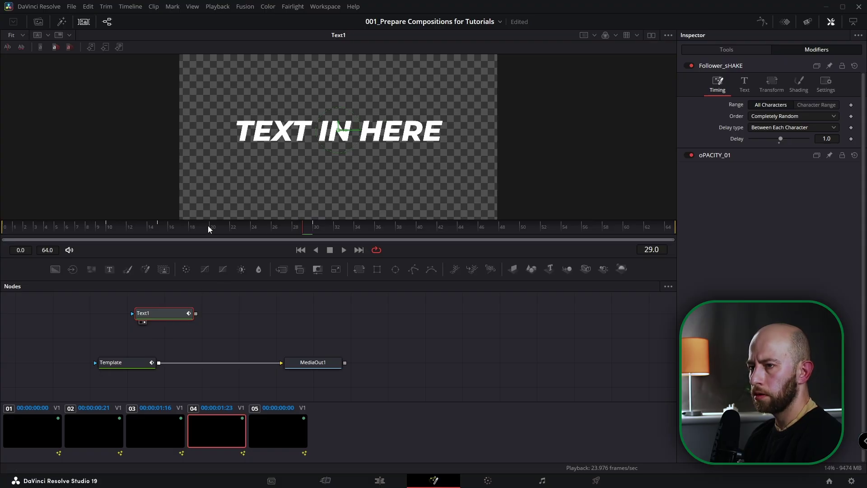
left_click_drag(209, 229, 1, 235)
key("space")
key("space")
Step: Switch to clip 05, strip the existing Shake and Follower modifiers from Text1, and display the node at frame 0
left_click(277, 436)
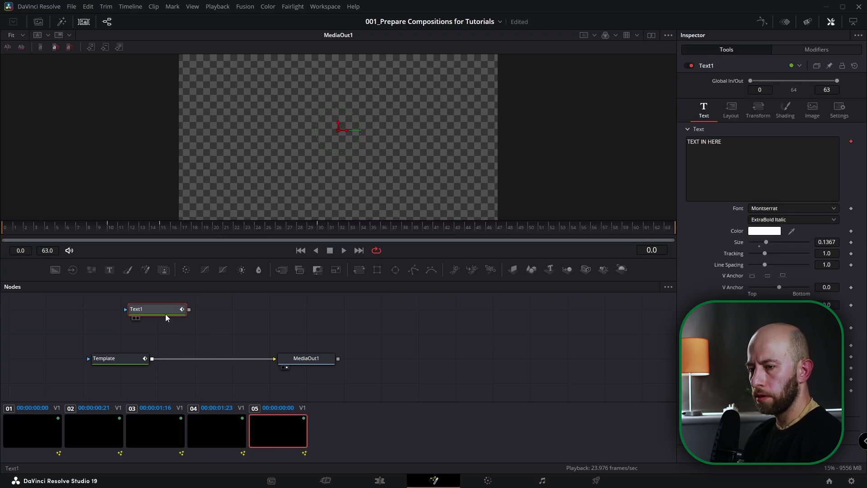
left_click(809, 50)
right_click(726, 64)
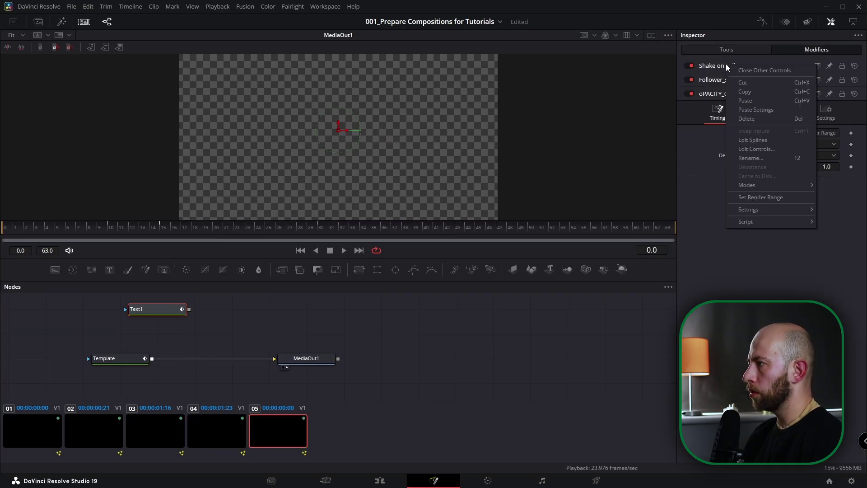
left_click(750, 120)
right_click(725, 70)
left_click(750, 219)
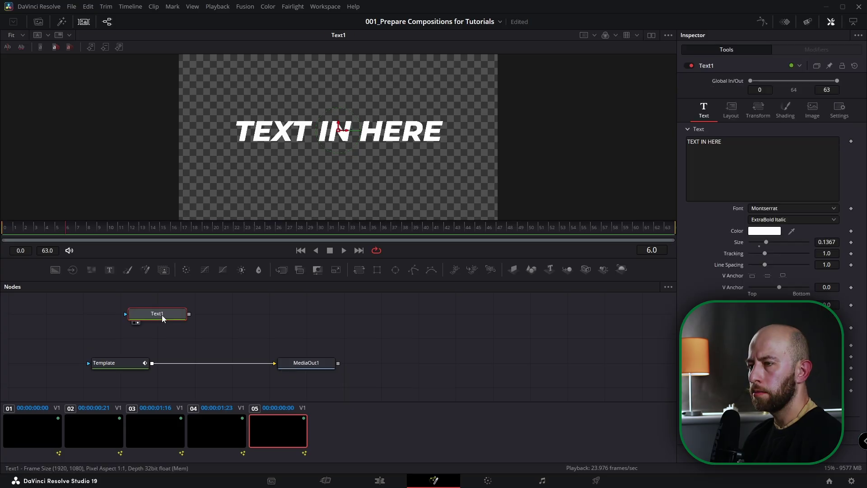
left_click_drag(113, 229, 1, 235)
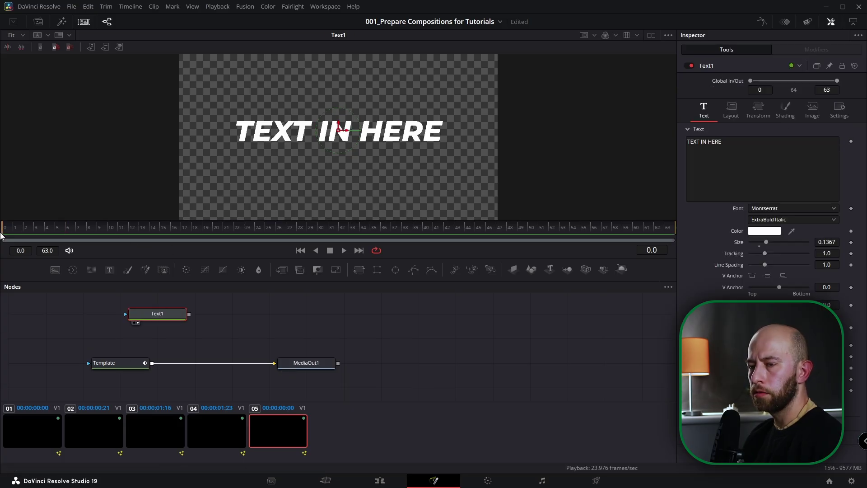
Step: Add a Follower modifier to Text1's text with a delay of 1.0 between each character
right_click(725, 158)
left_click(755, 215)
left_click(814, 47)
left_click(832, 137)
Step: Keyframe the Follower's shading opacity for element 1 from 0.0 at frame 0 to 1.0 at frame 10
left_click(797, 87)
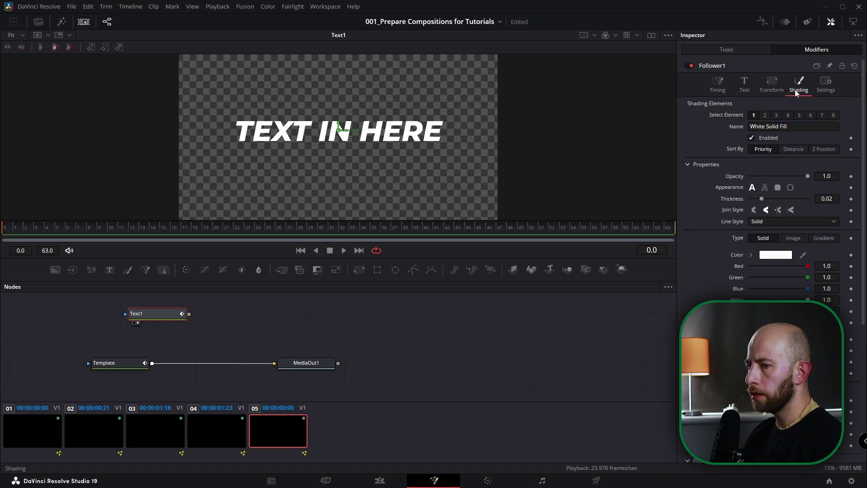
left_click(852, 176)
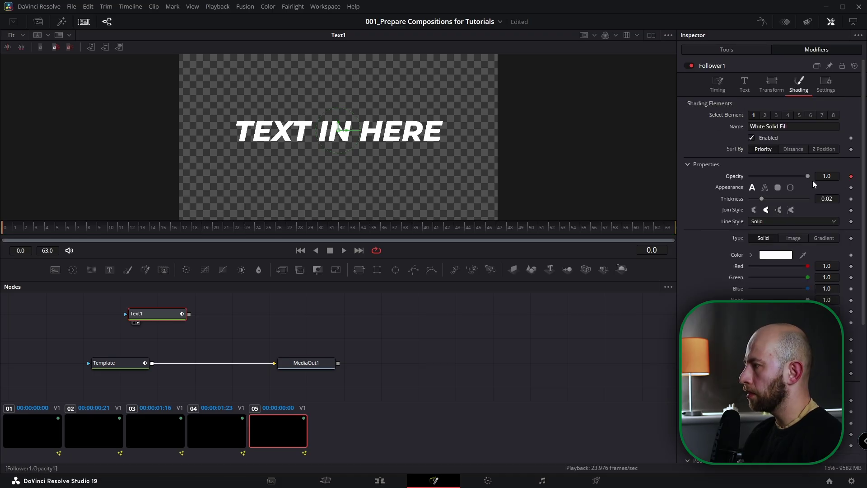
left_click_drag(808, 176, 749, 177)
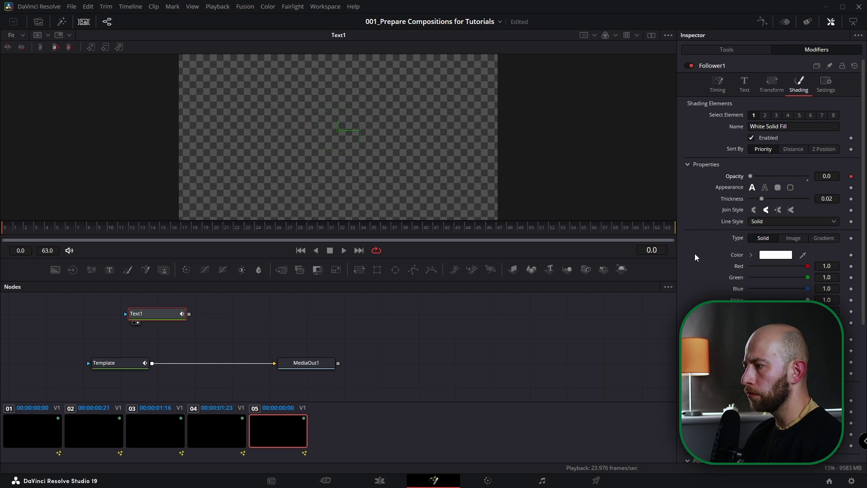
left_click(652, 249)
type("10")
key("Return")
left_click_drag(750, 176, 810, 180)
Step: Rename the Follower modifier as oPACITY_01
right_click(711, 64)
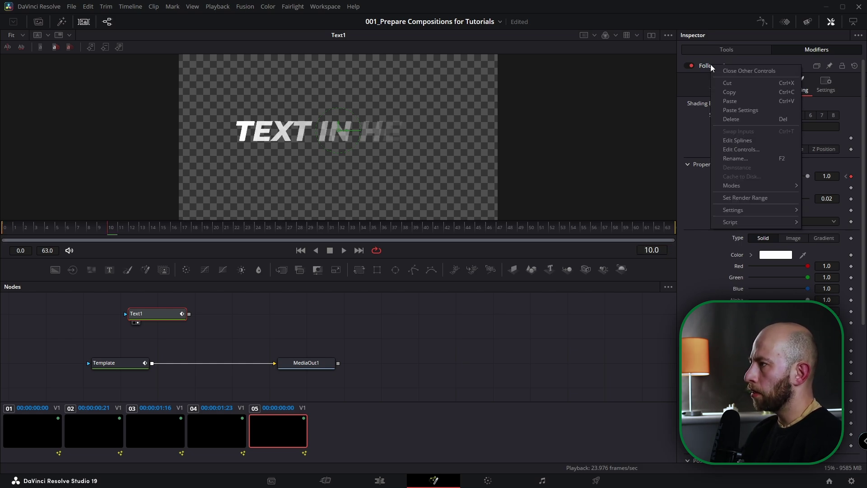
left_click(736, 159)
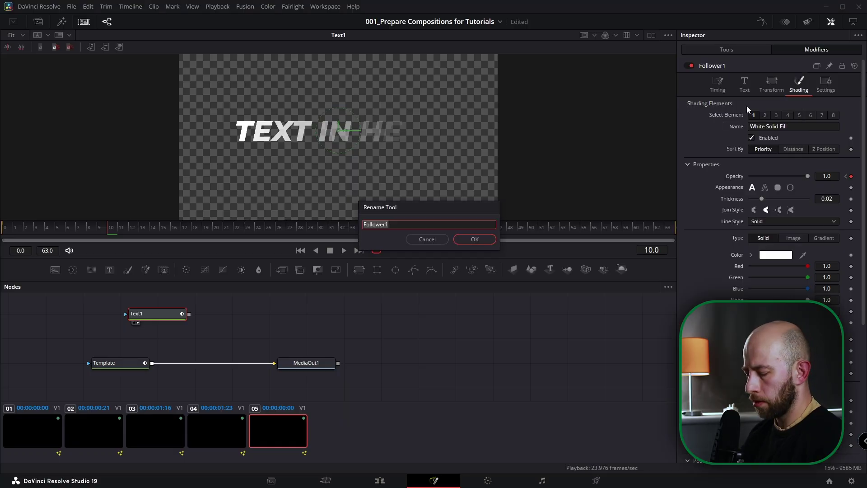
type("oPACITY_01")
key("Return")
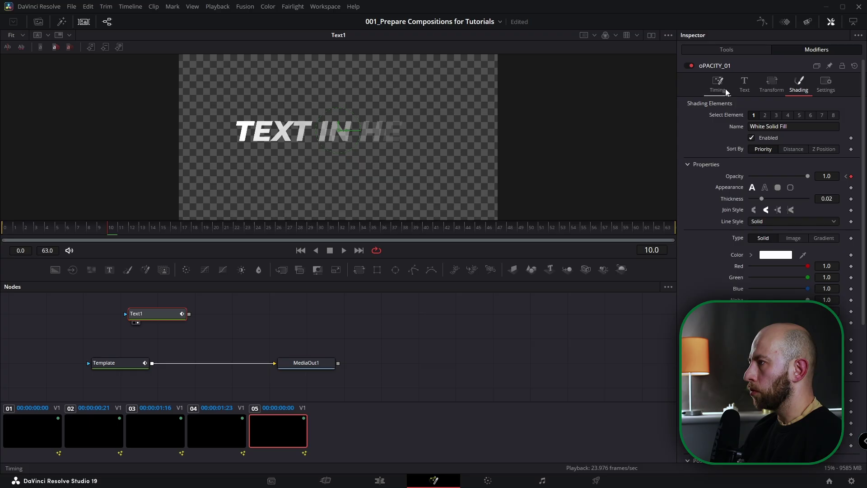
Step: Add a nested Follower modifier to the text of oPACITY_01 and rename it COLOURING_01
left_click(745, 87)
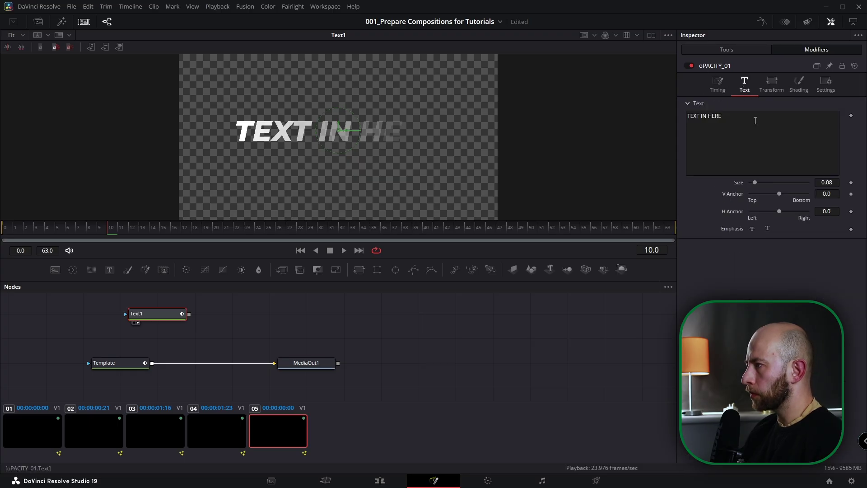
right_click(736, 135)
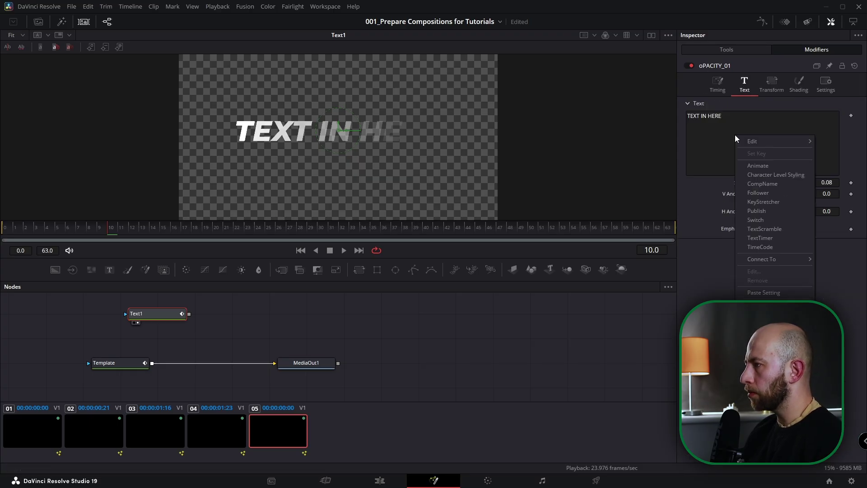
left_click(764, 193)
right_click(716, 82)
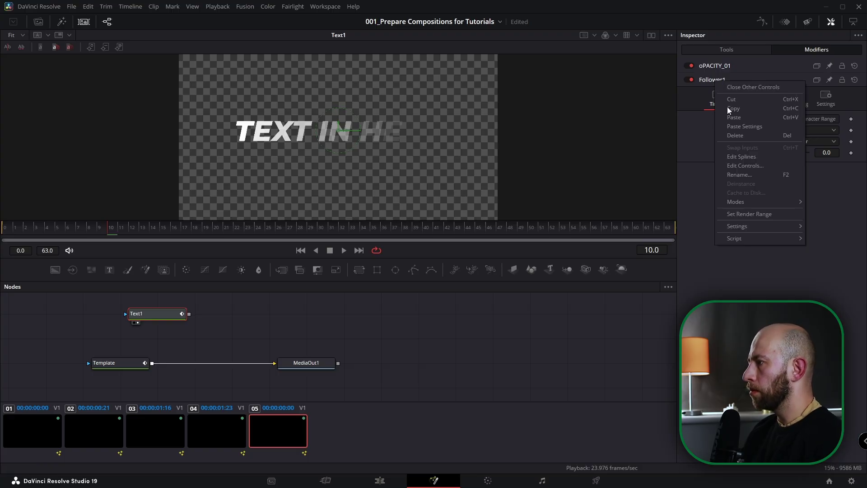
left_click(748, 175)
type("COLOU")
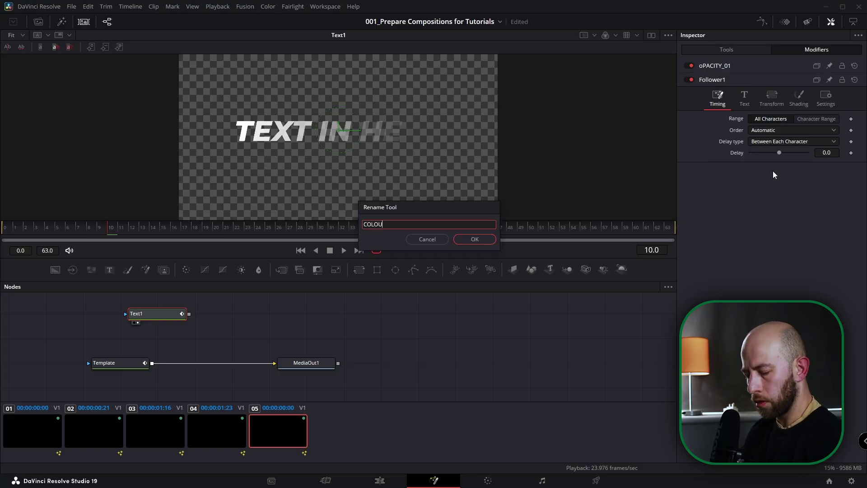
type("RING_01")
key("Return")
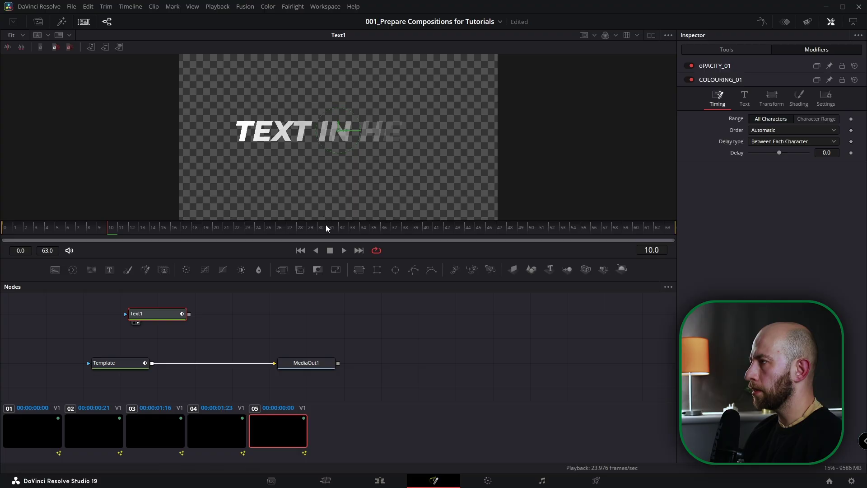
Step: Set the delay between characters of COLOURING_01 to 1.0
left_click(828, 153)
type("1")
key("Return")
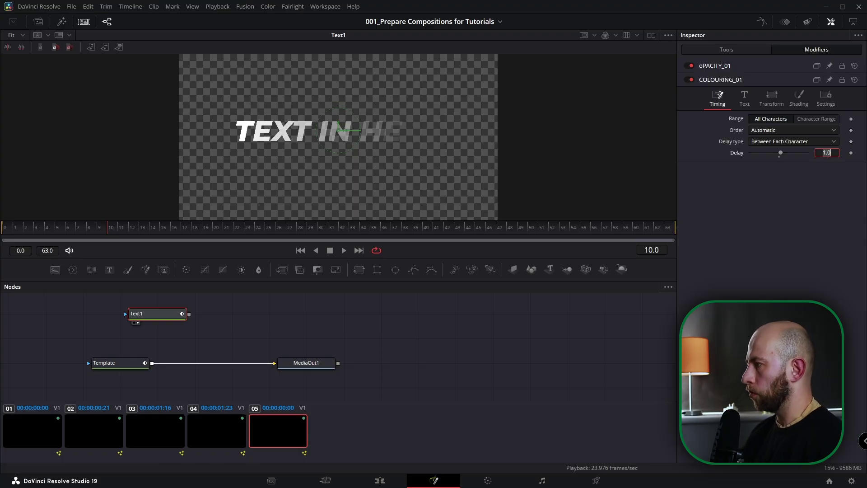
Step: Keyframe COLOURING_01's fill colour from white at frame 7 to a basic blue at frame 13, and preview the playback
left_click(799, 97)
left_click(79, 230)
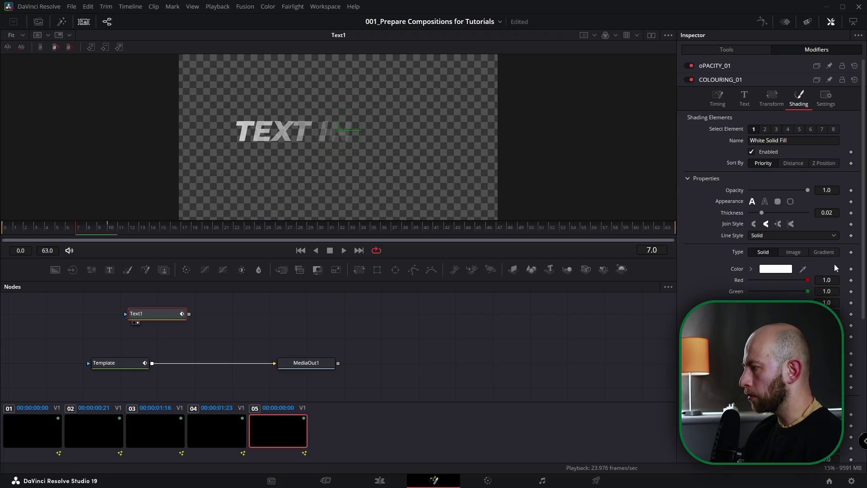
left_click(851, 270)
left_click_drag(113, 230, 142, 232)
left_click(776, 269)
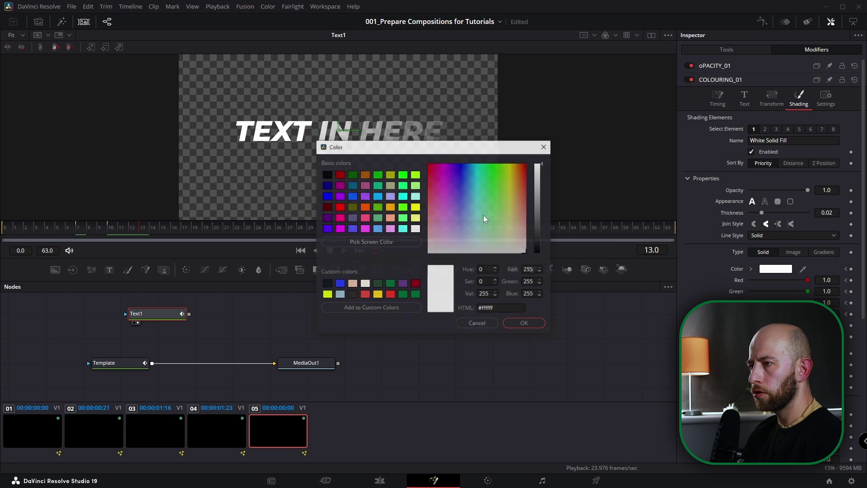
left_click(353, 198)
left_click(524, 323)
key("space")
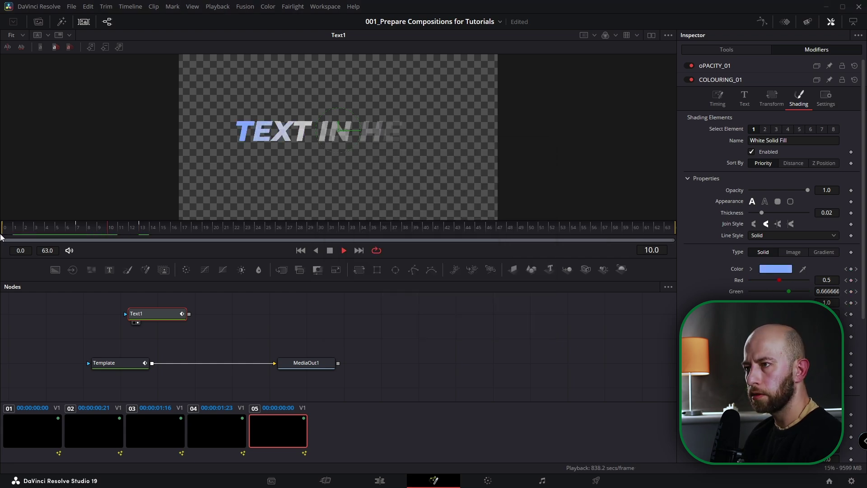
key("space")
Step: Fit all curves in the Spline editor, flatten every keyframe for smooth easing, and return to the node view
key("shift+s")
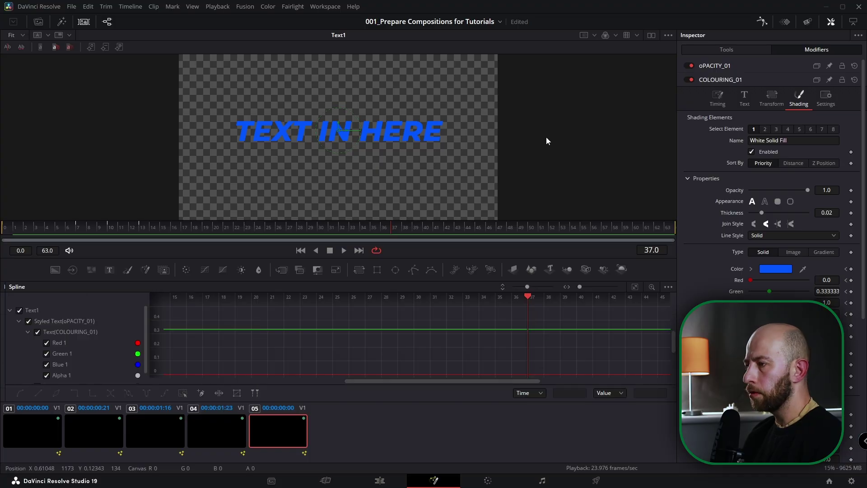
key("ctrl+f")
key("ctrl+a")
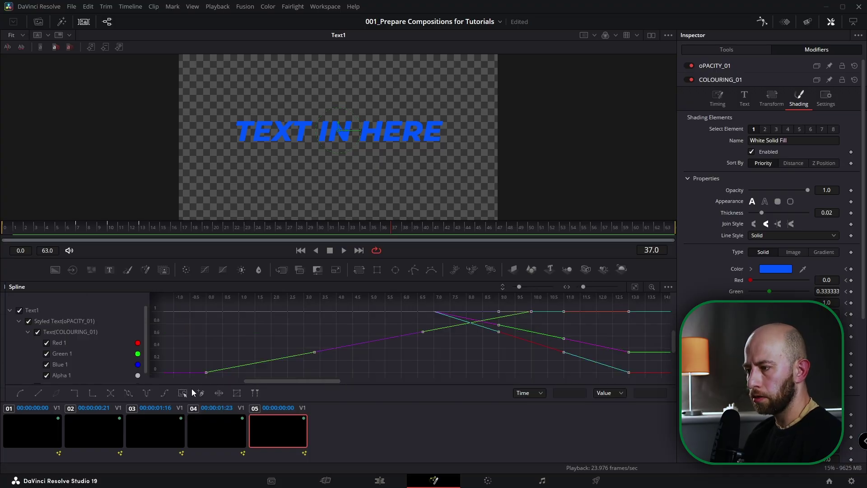
key("f")
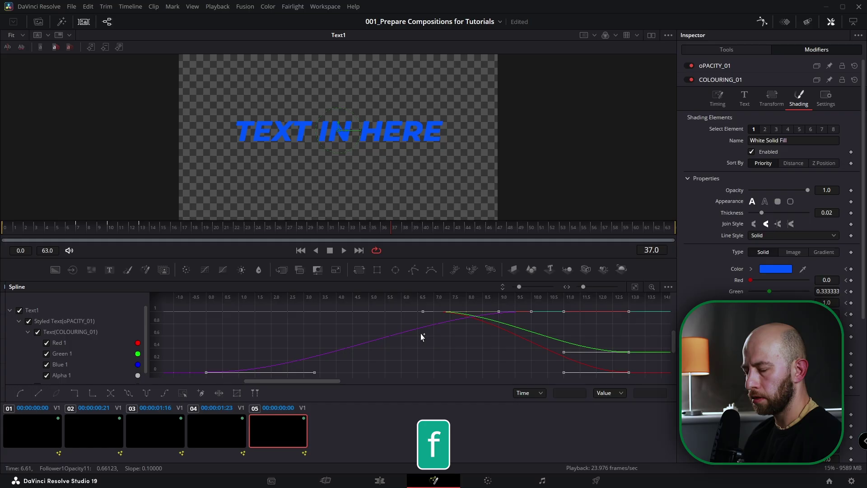
key("shift+n")
Step: Play the eased fade-in and white-to-blue colour animation from the start of the composition
left_click_drag(304, 227, 1, 229)
key("space")
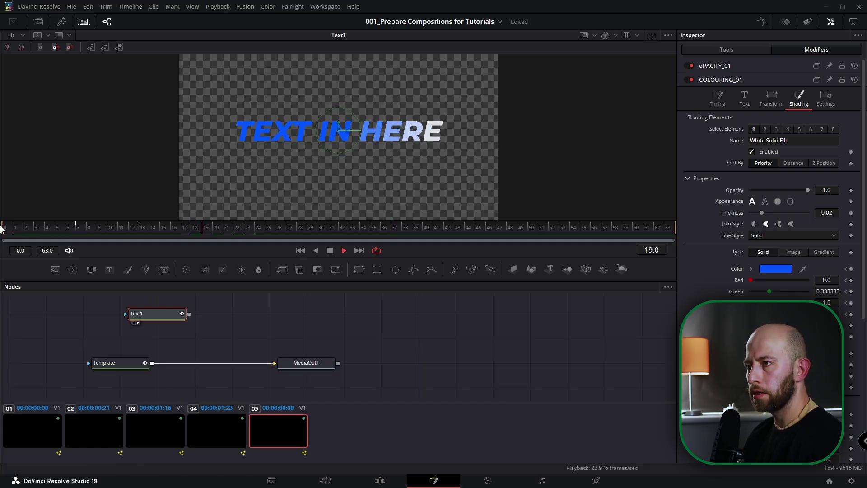
left_click_drag(131, 225, 47, 229)
key("space")
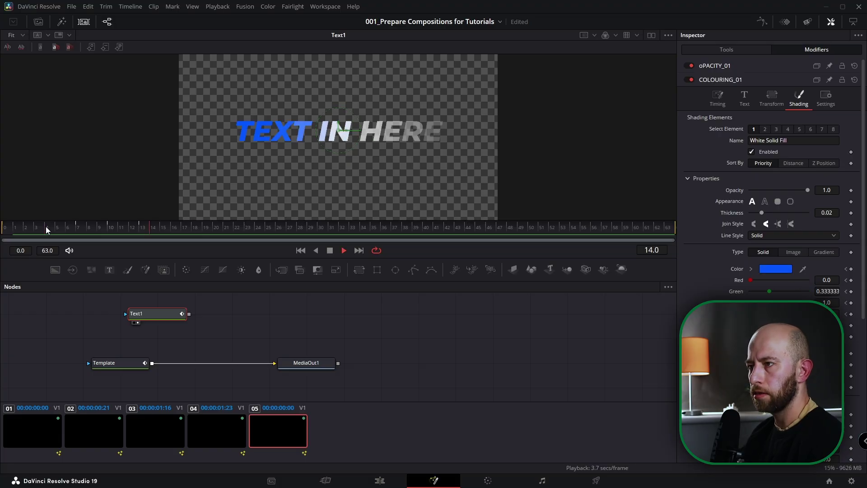
key("space")
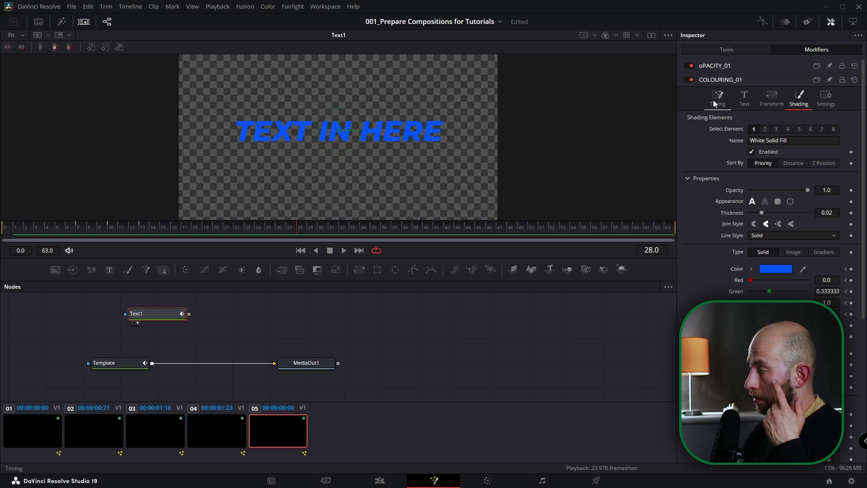
Step: Compare the Timing delay settings of oPACITY_01 and COLOURING_01, scrubbing through the animation
left_click(713, 66)
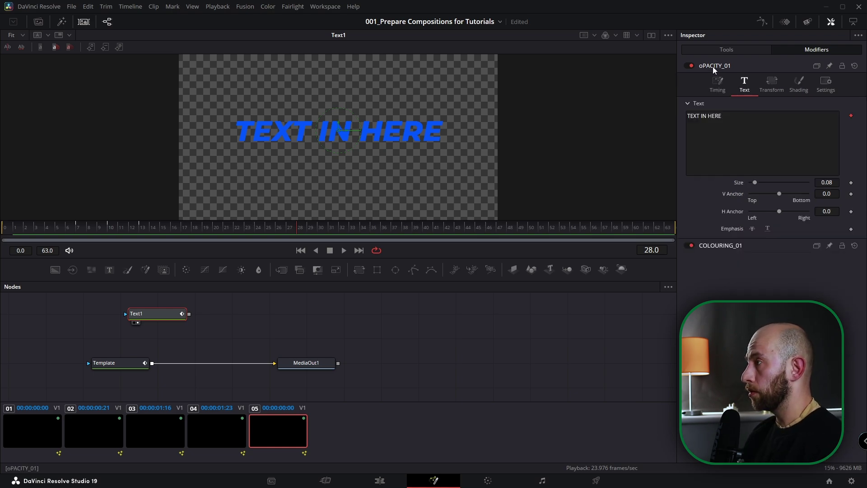
left_click(717, 81)
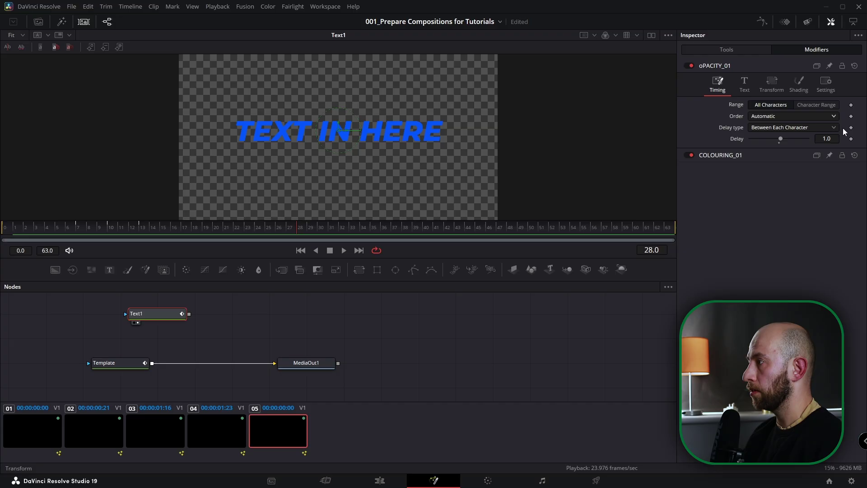
left_click(725, 154)
left_click(723, 90)
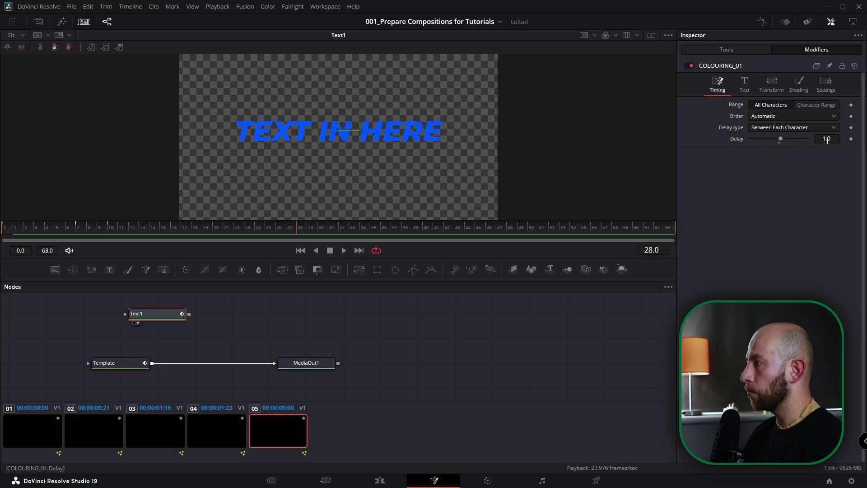
left_click_drag(108, 228, 321, 253)
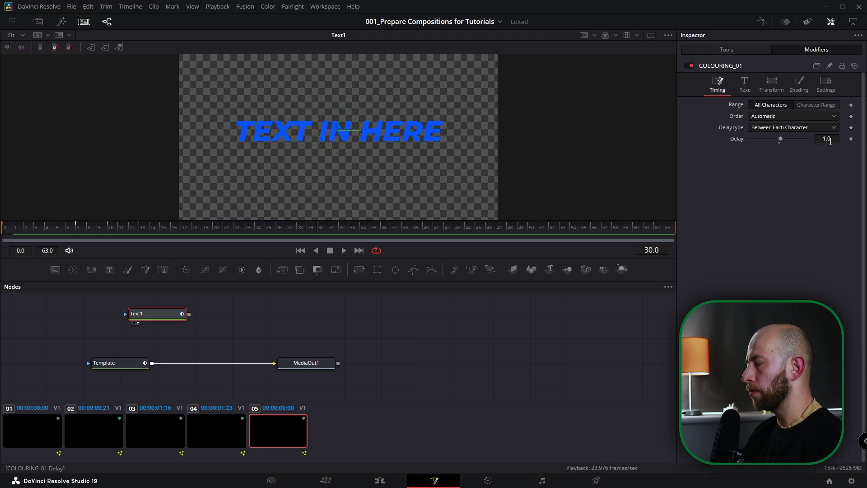
left_click(712, 67)
left_click(712, 66)
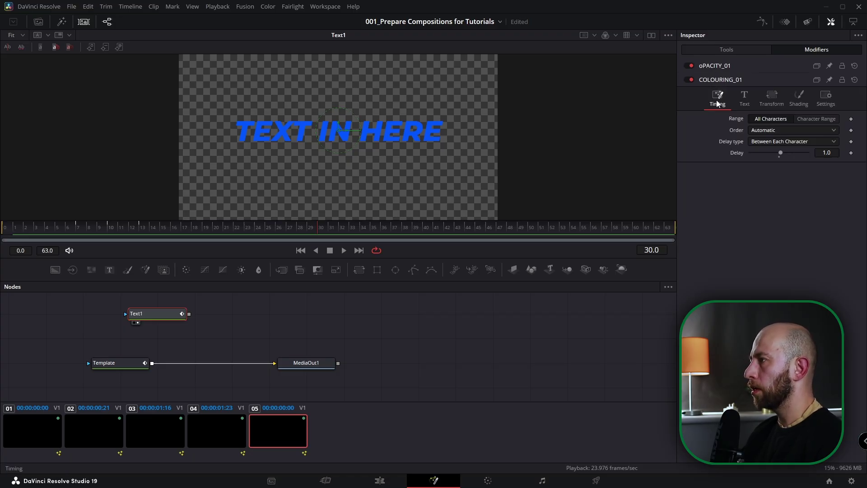
Step: Link the Delay of oPACITY_01 to COLOURING_01's Delay with the expression COLOURING_01.Delay
left_click(717, 66)
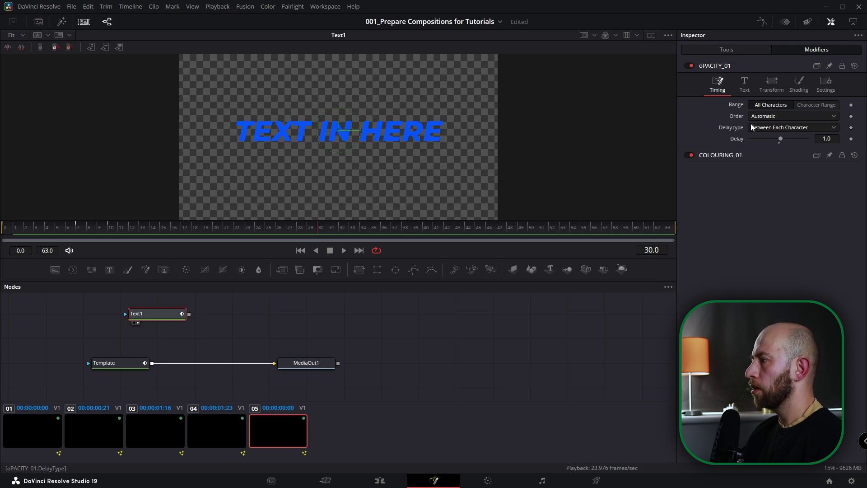
right_click(741, 139)
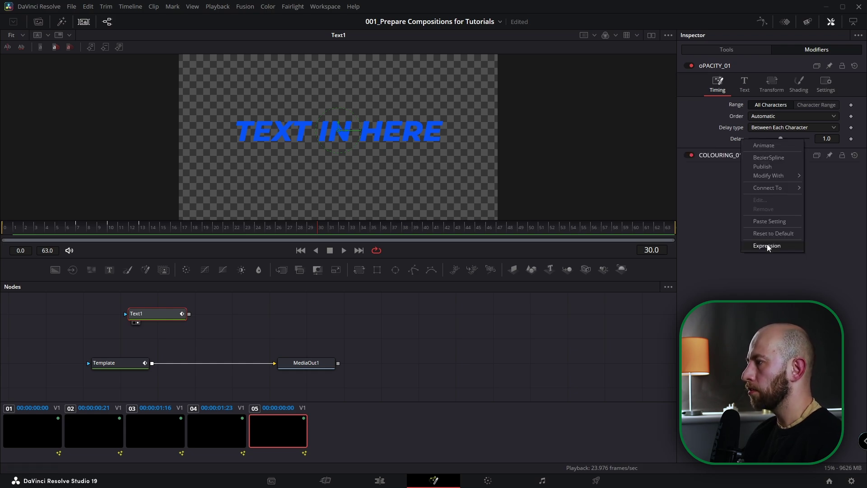
left_click(766, 244)
left_click_drag(752, 151, 744, 239)
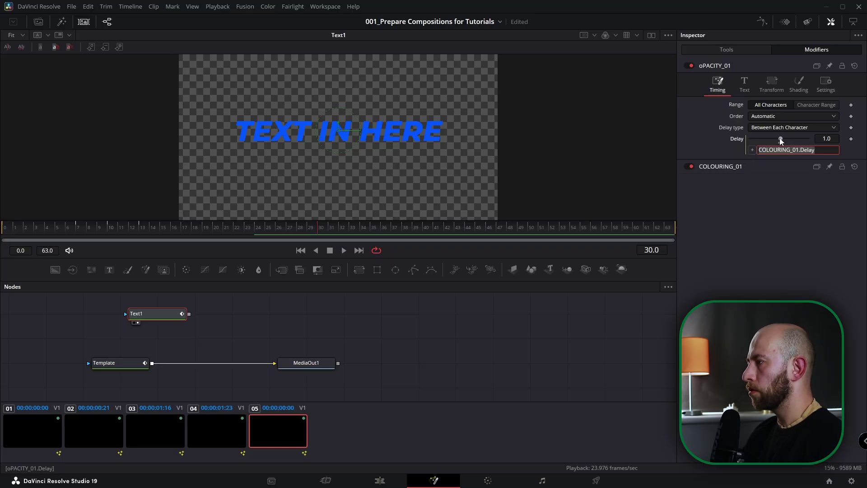
key("Return")
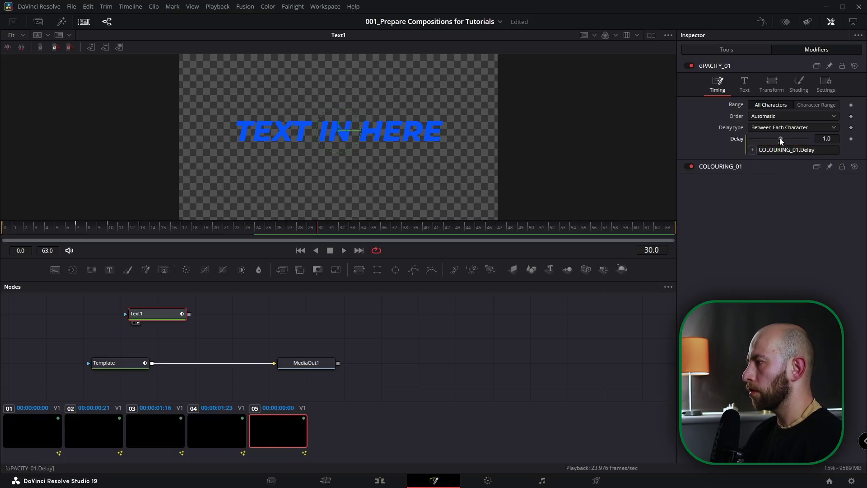
Step: Open the Delay value of COLOURING_01 for editing
left_click(737, 168)
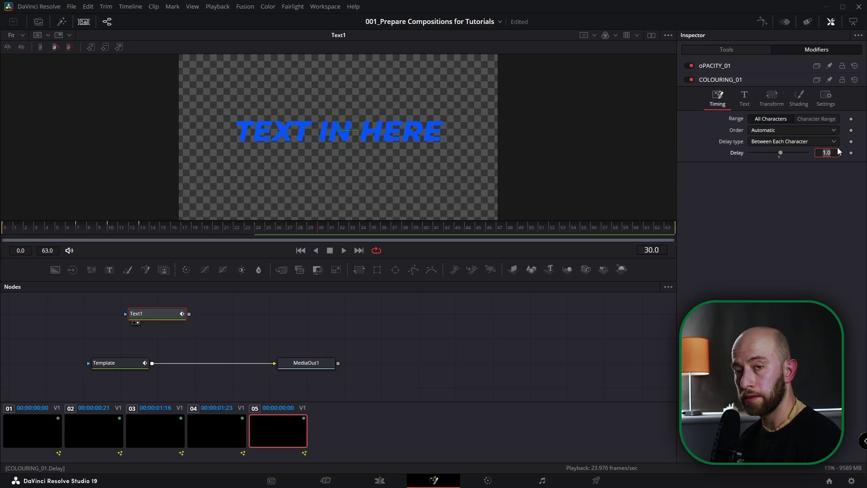